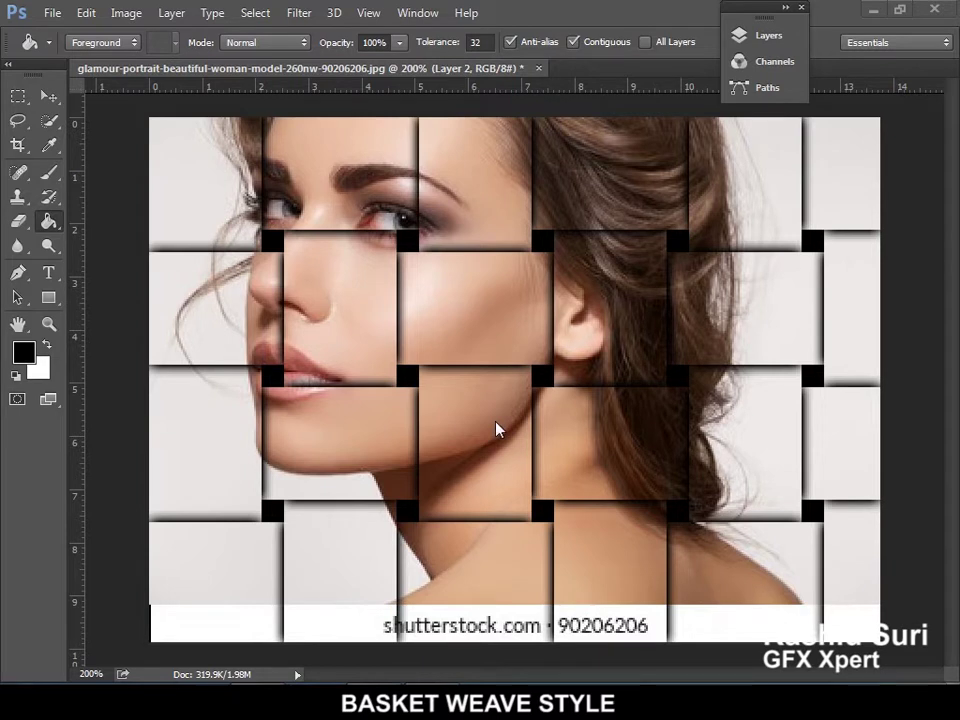
# Close the finished basket-weave portrait example document.
pyautogui.click(535, 68)
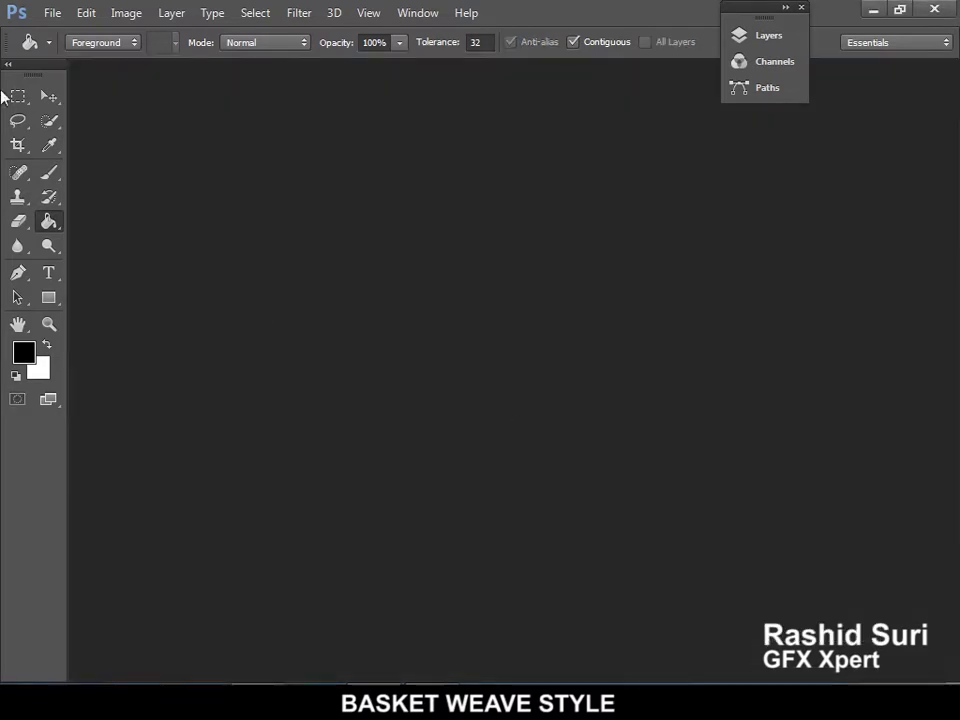
# Open glamour-portrait-beautiful-woman-model-260nw-90206206.jpg from the images folder.
pyautogui.click(52, 14)
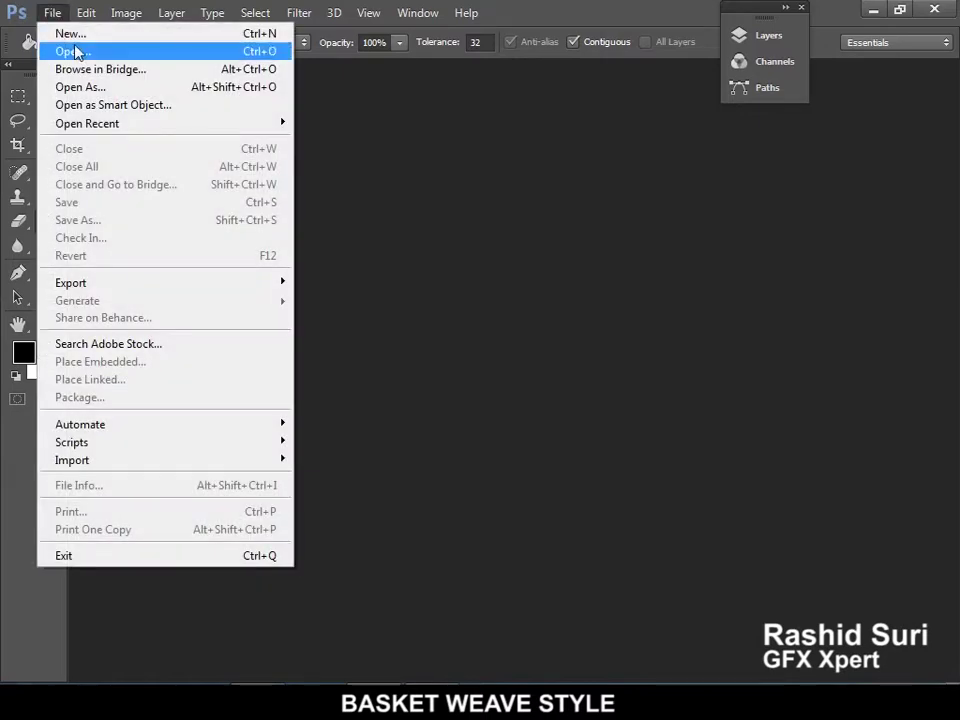
pyautogui.click(77, 52)
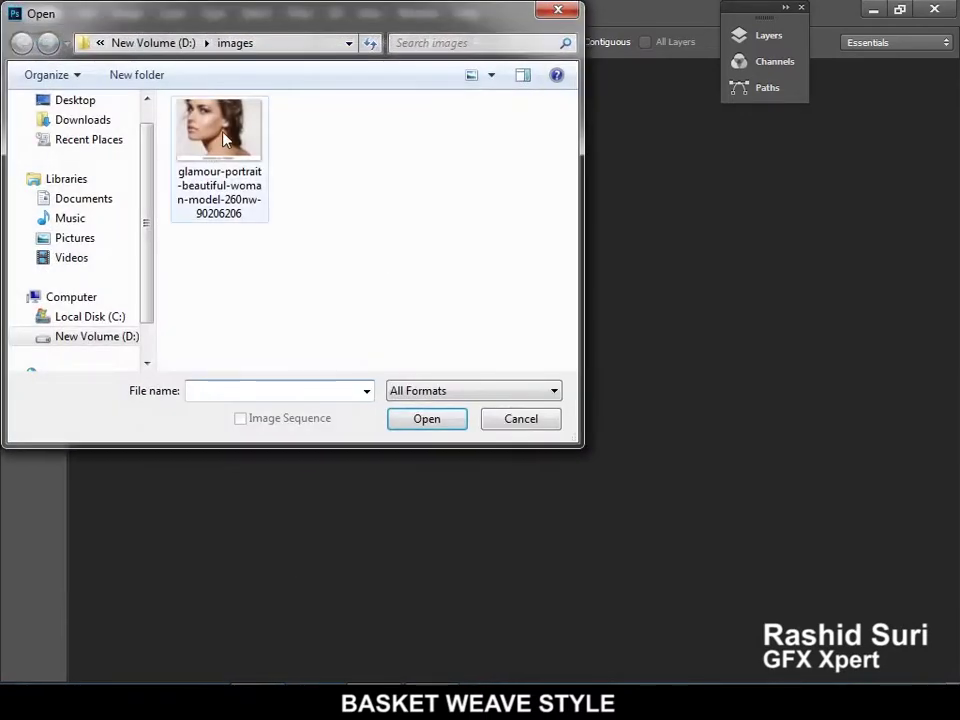
pyautogui.click(219, 135)
pyautogui.click(431, 424)
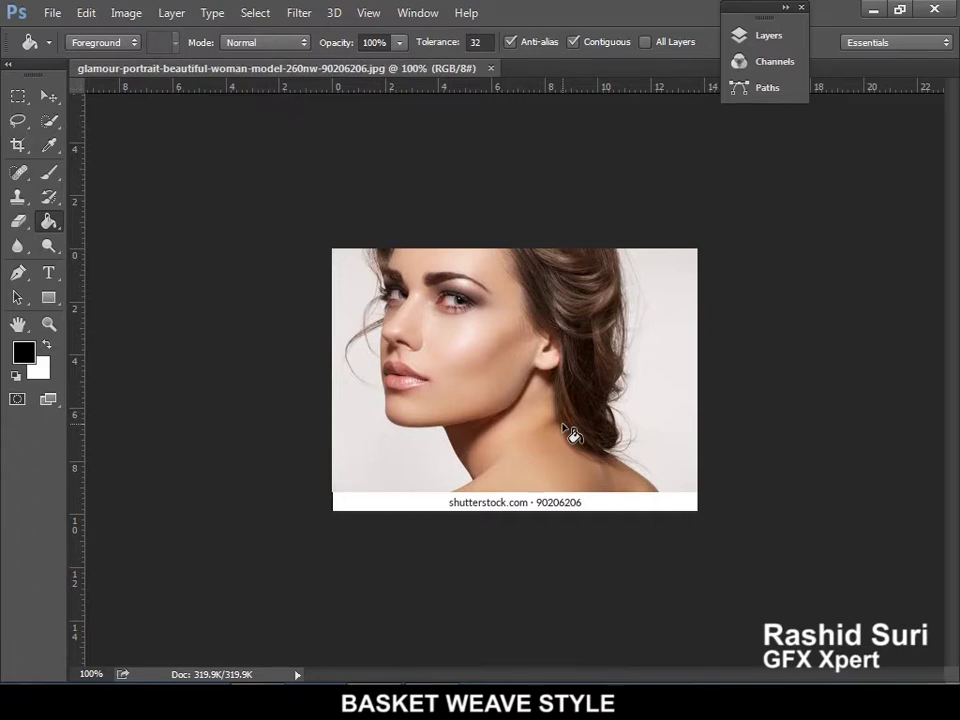
# Dock the Layers panel on the right and marquee the portrait above the watermark strip.
pyautogui.hotkey('ctrl', '+')
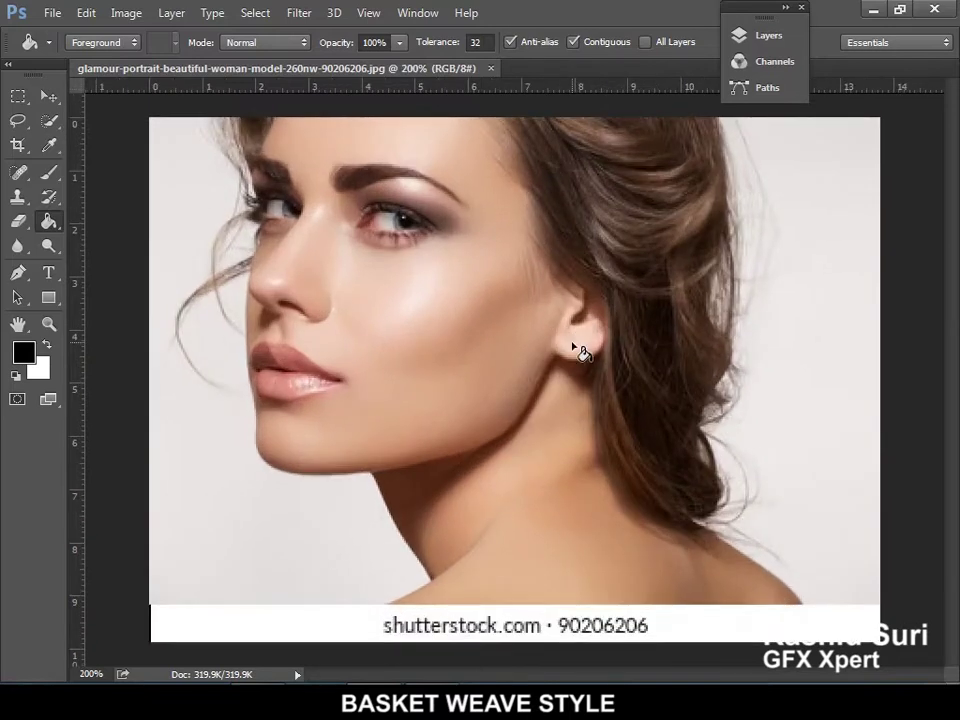
pyautogui.hotkey('ctrl', '-')
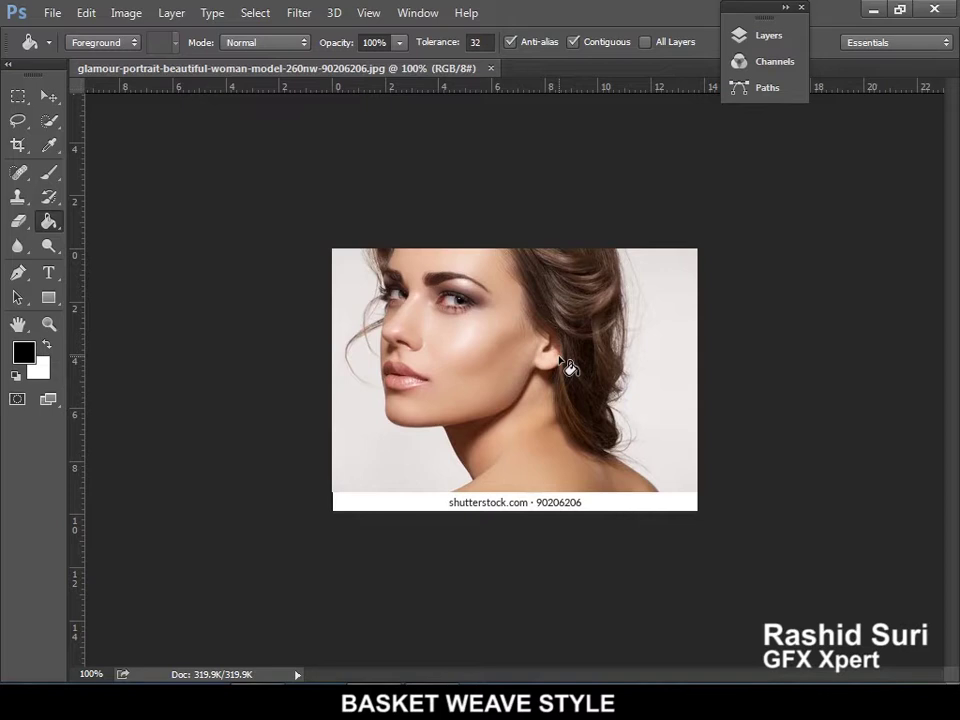
pyautogui.click(770, 40)
pyautogui.moveTo(662, 26); pyautogui.dragTo(880, 105)
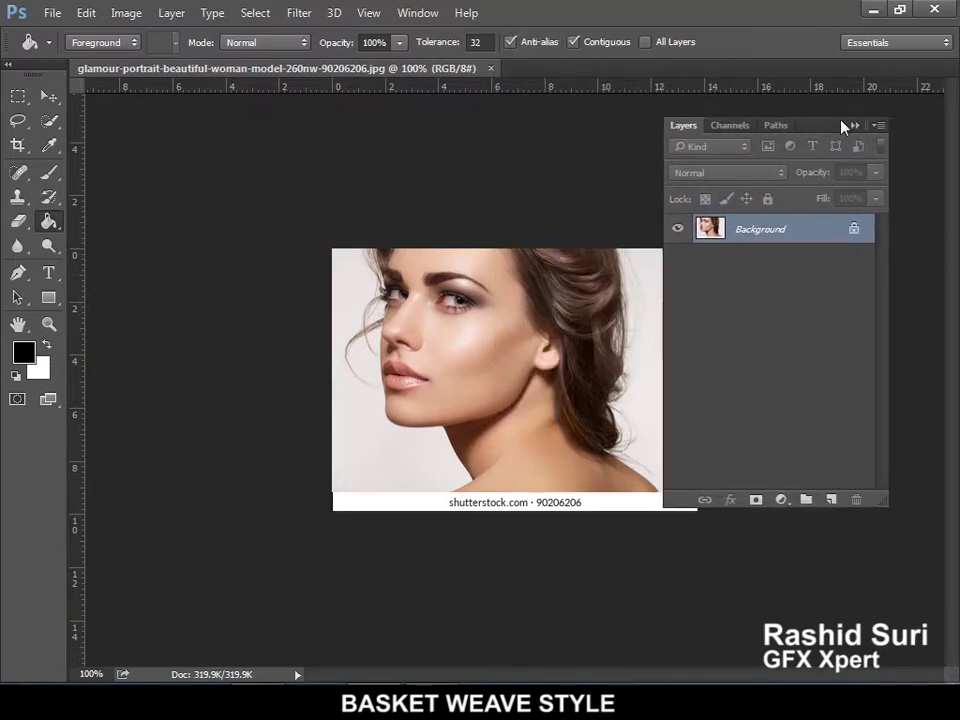
pyautogui.click(18, 96)
pyautogui.moveTo(333, 248); pyautogui.dragTo(721, 492)
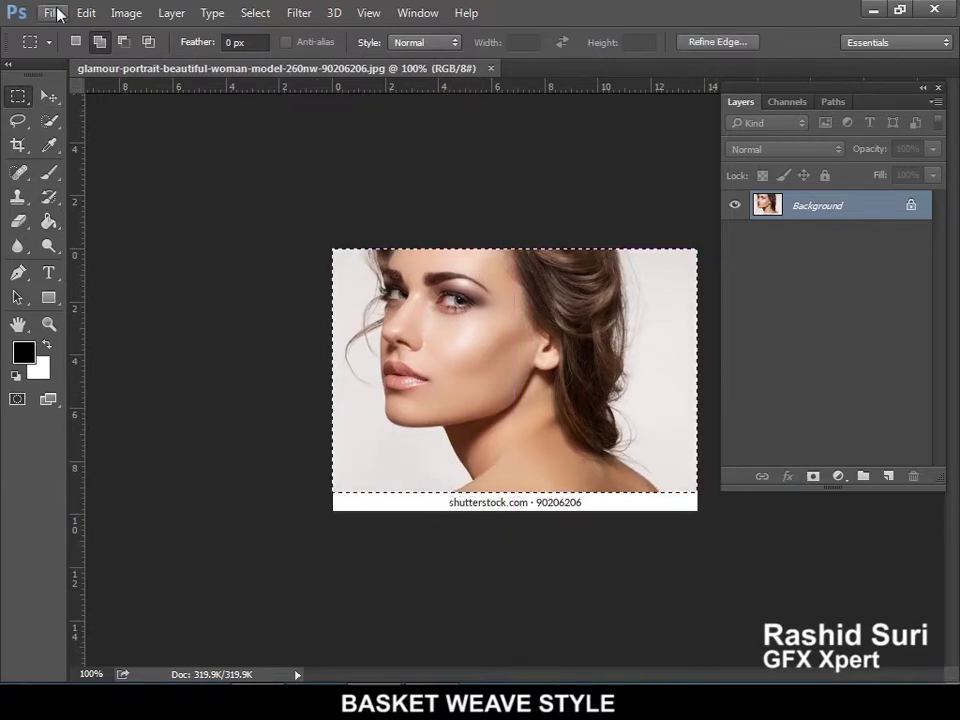
# Crop off the watermark, unlock Background as Layer 0, and duplicate it as Layer 1.
pyautogui.click(126, 13)
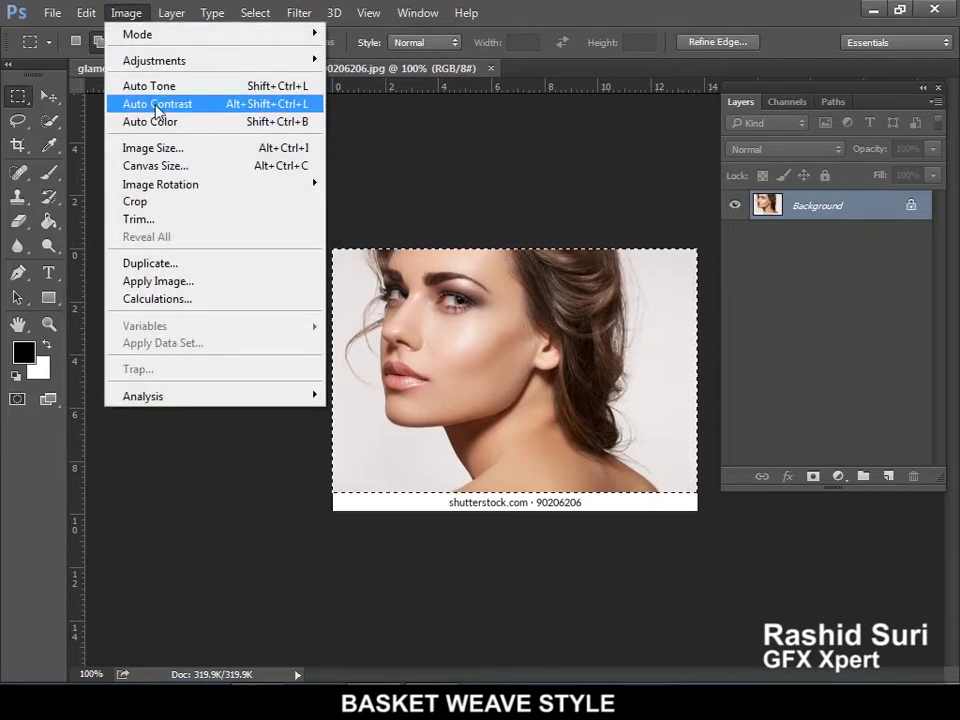
pyautogui.click(165, 204)
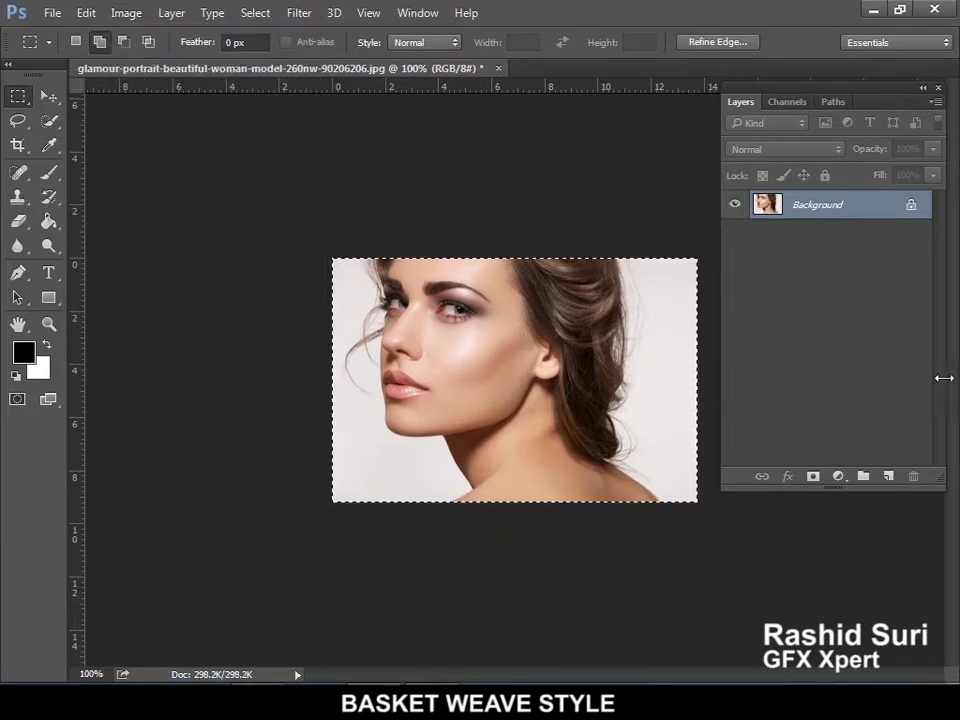
pyautogui.click(911, 207)
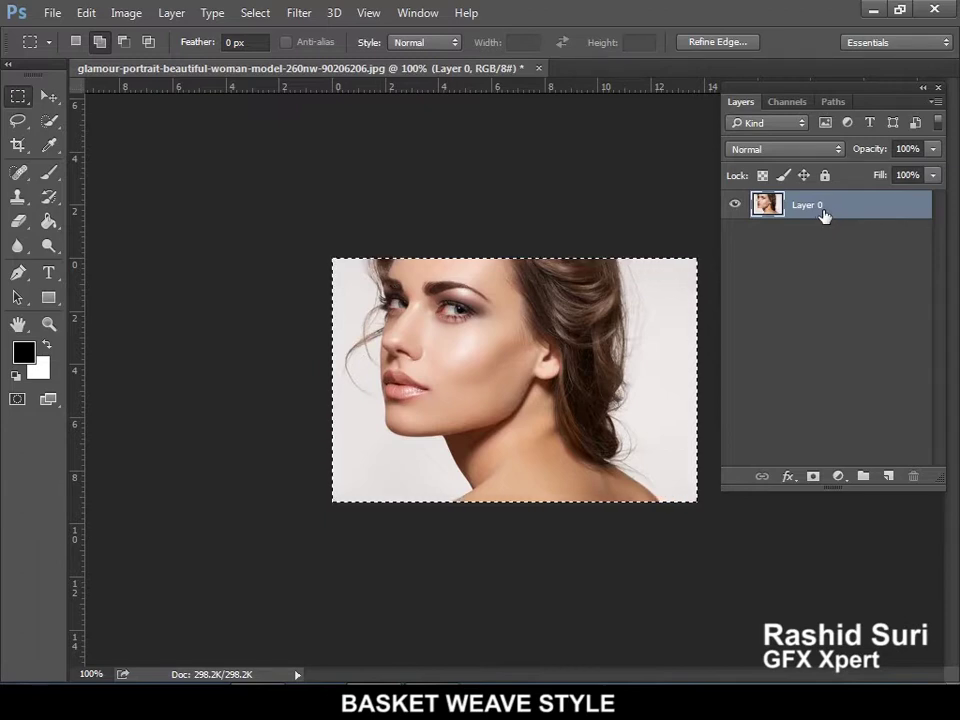
pyautogui.hotkey('ctrl', 'j')
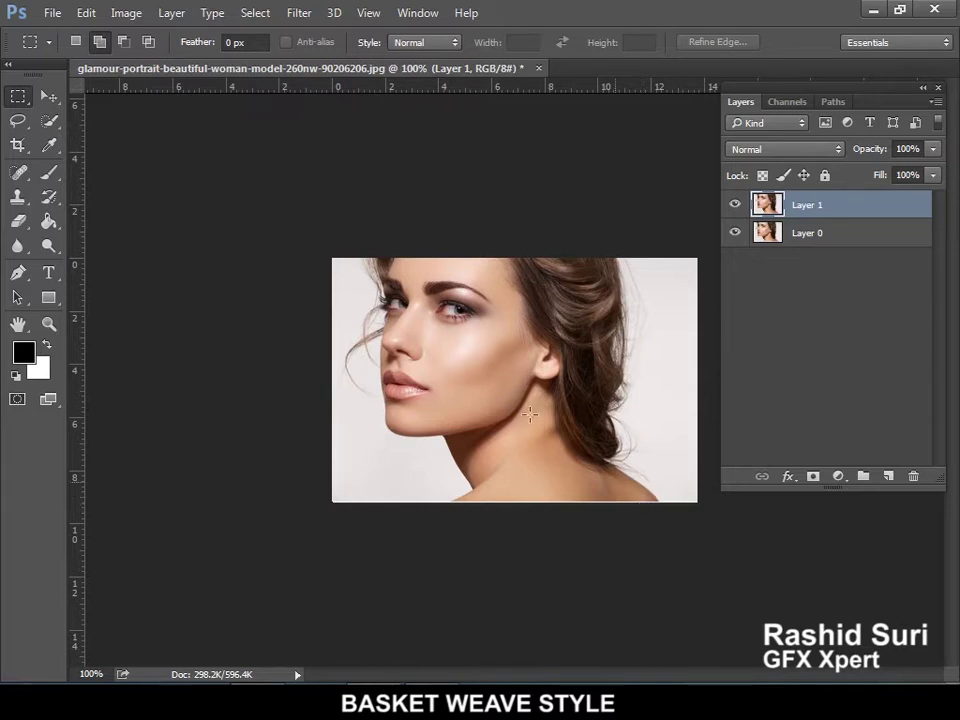
pyautogui.click(87, 14)
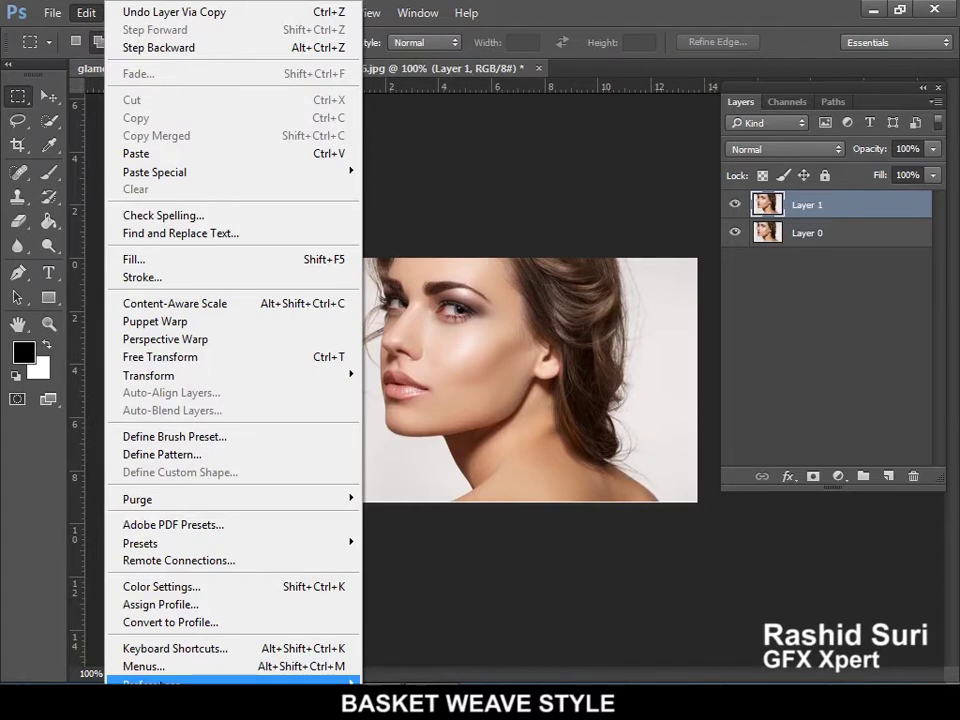
pyautogui.moveTo(152, 683)
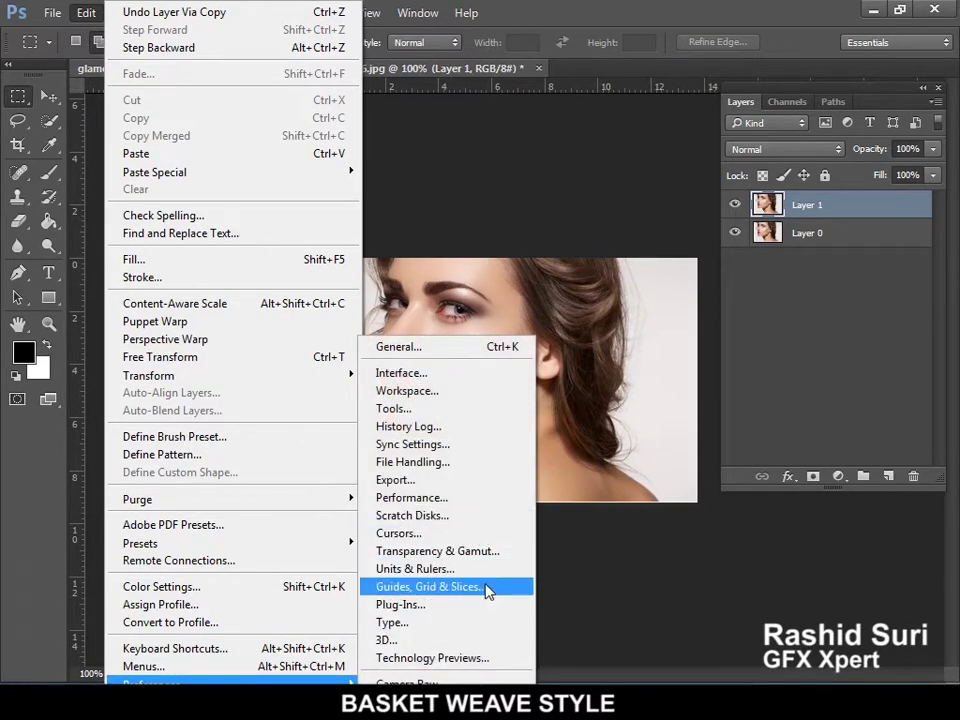
# Set the grid preferences to a gridline every 1 inch with 6 subdivisions.
pyautogui.click(489, 586)
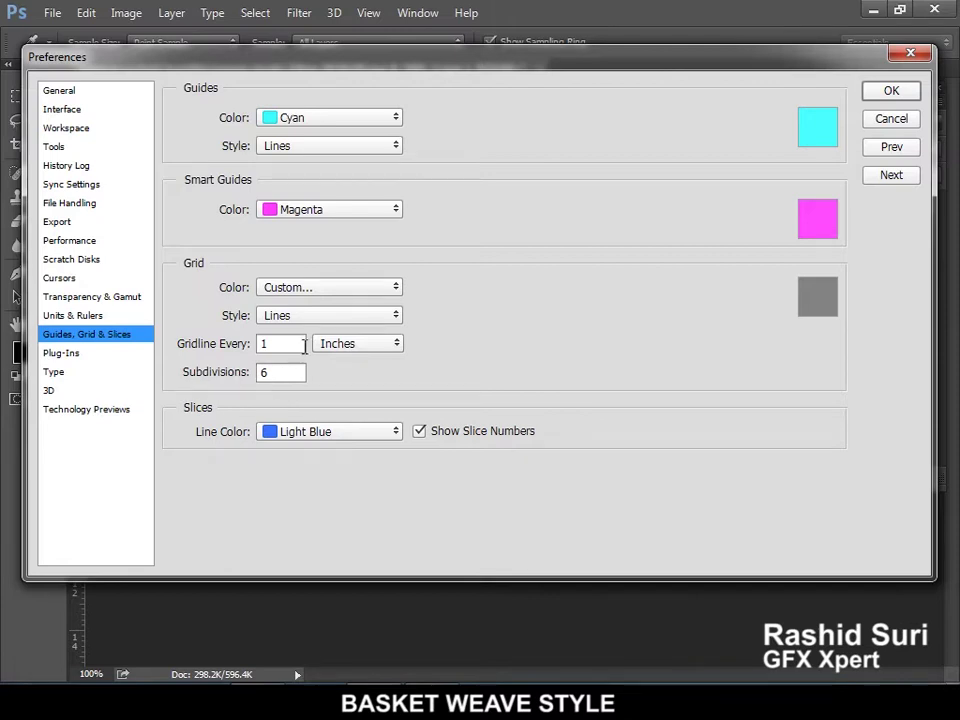
pyautogui.click(349, 345)
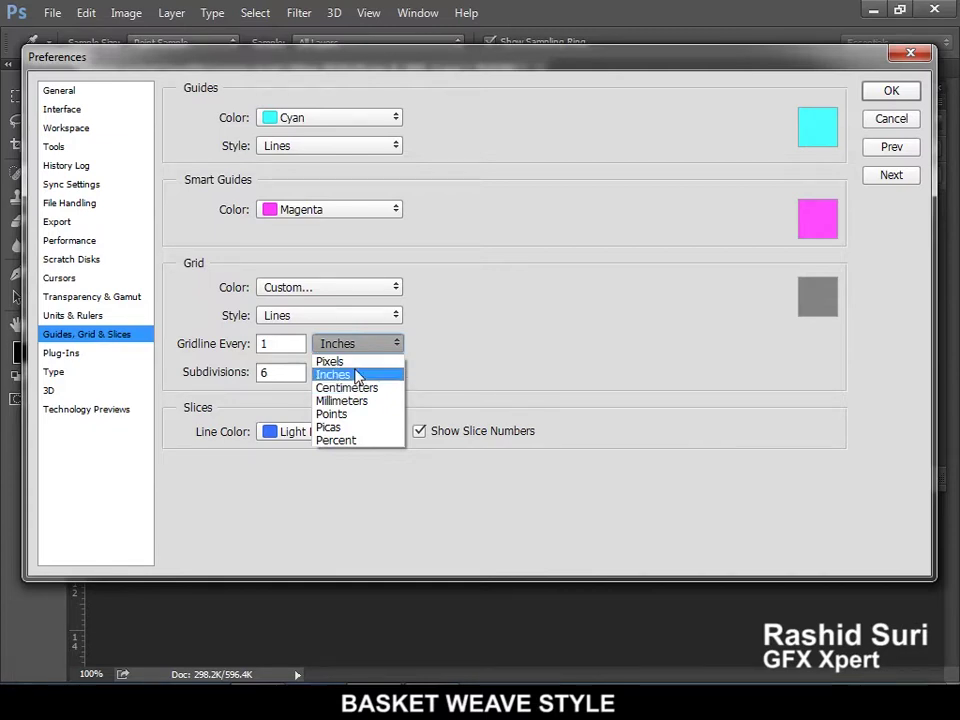
pyautogui.click(369, 344)
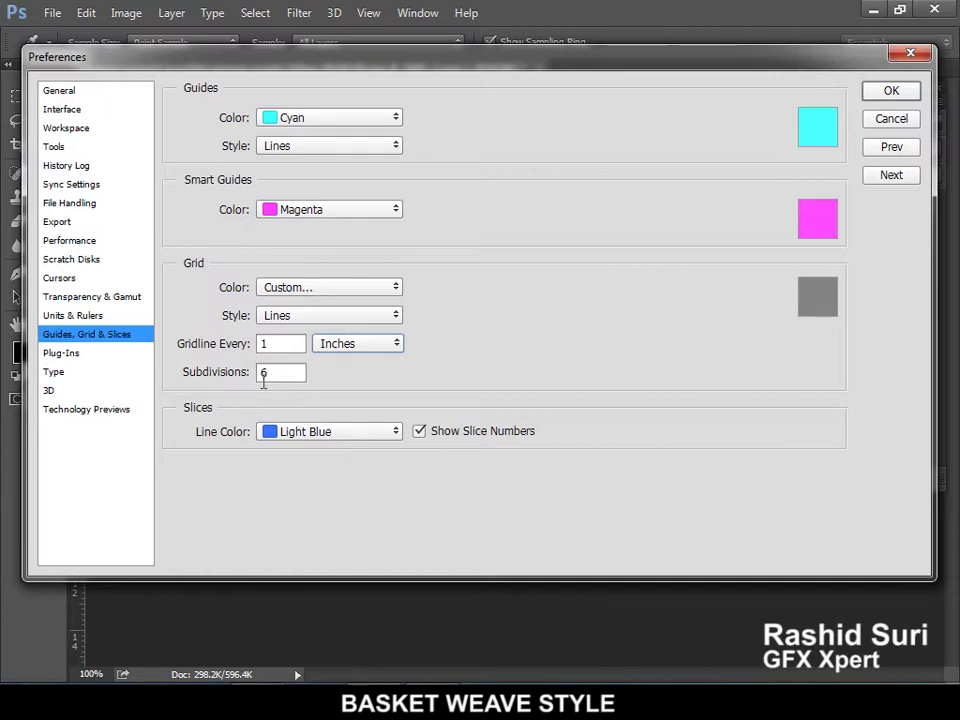
pyautogui.click(891, 92)
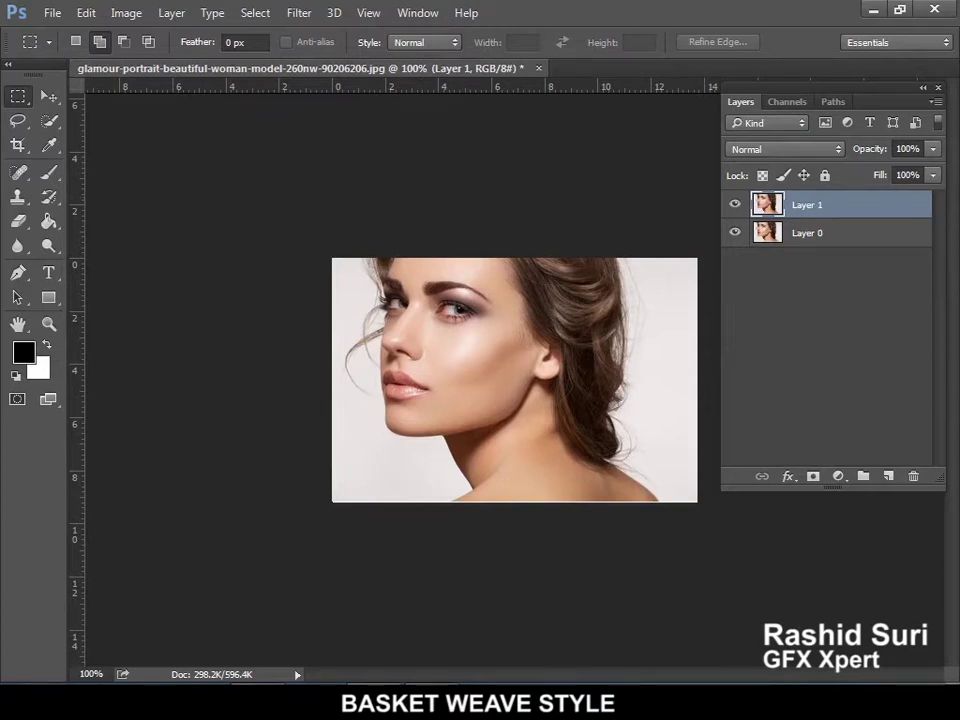
# Show the grid over the portrait and zoom in to 200%.
pyautogui.click(372, 14)
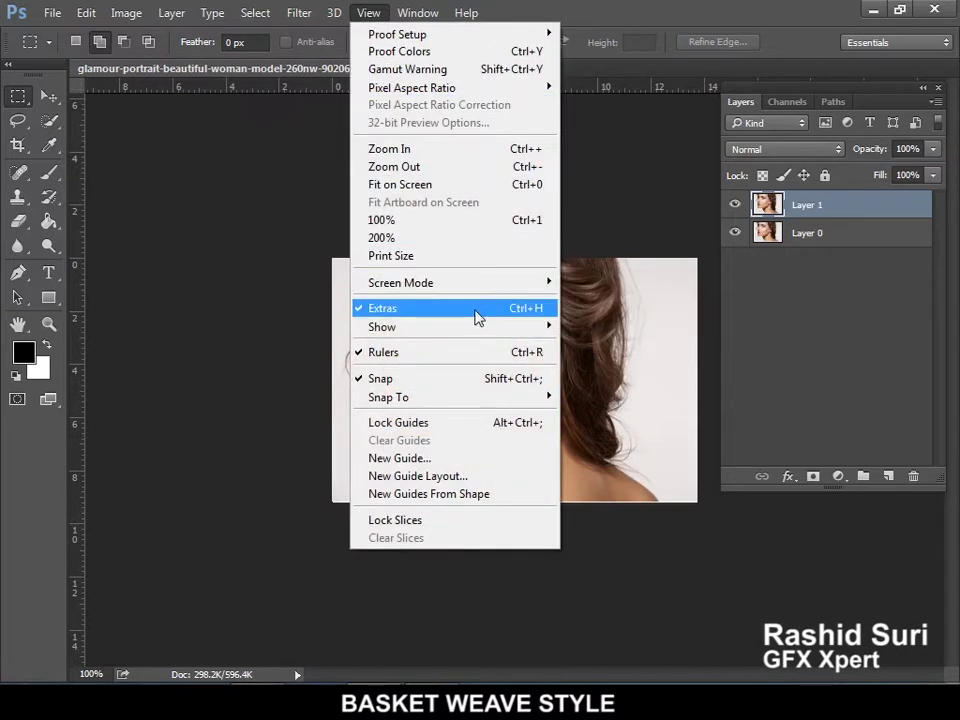
pyautogui.moveTo(452, 327)
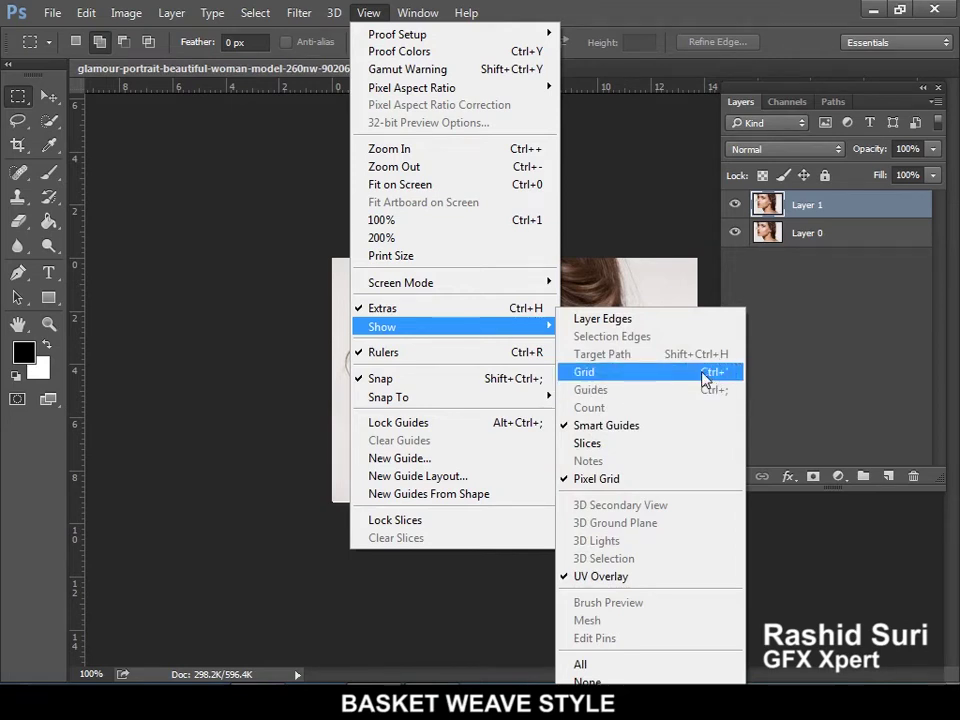
pyautogui.click(689, 380)
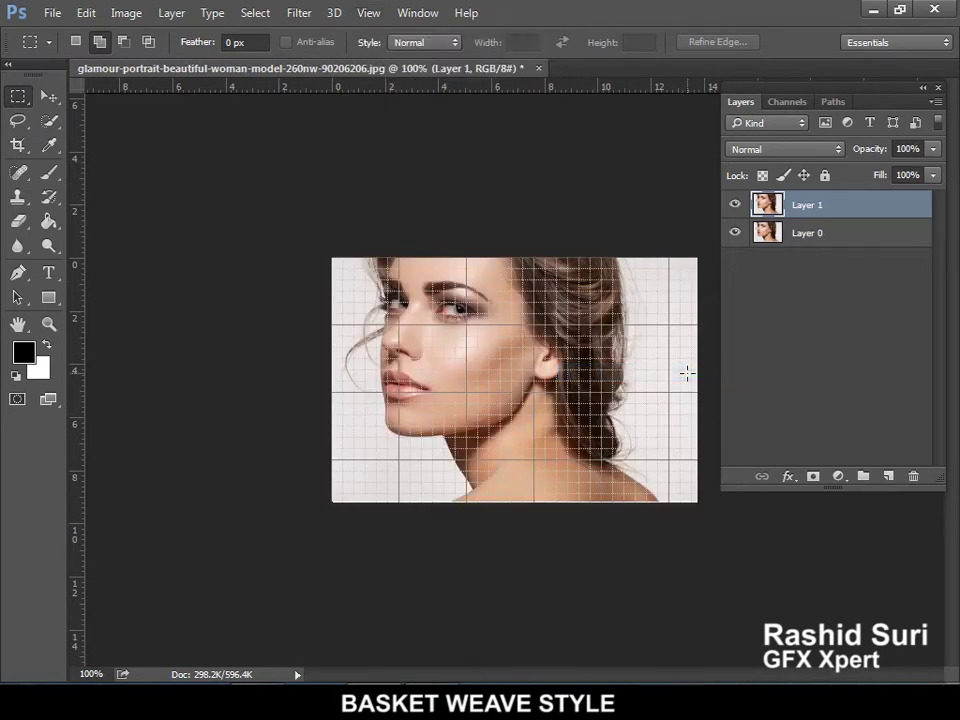
pyautogui.hotkey('ctrl', '+')
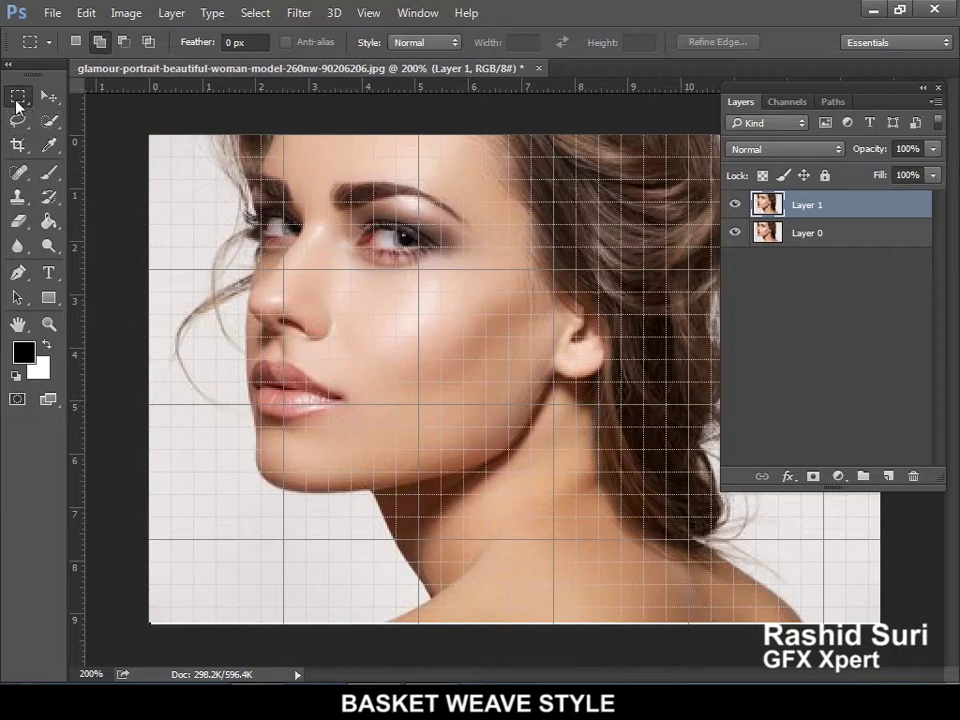
# Marquee a full-width horizontal strip along the top of the portrait.
pyautogui.moveTo(150, 135)
pyautogui.mouseDown()
pyautogui.moveTo(196, 152)
pyautogui.moveTo(894, 257)
pyautogui.moveTo(926, 247)
pyautogui.mouseUp()
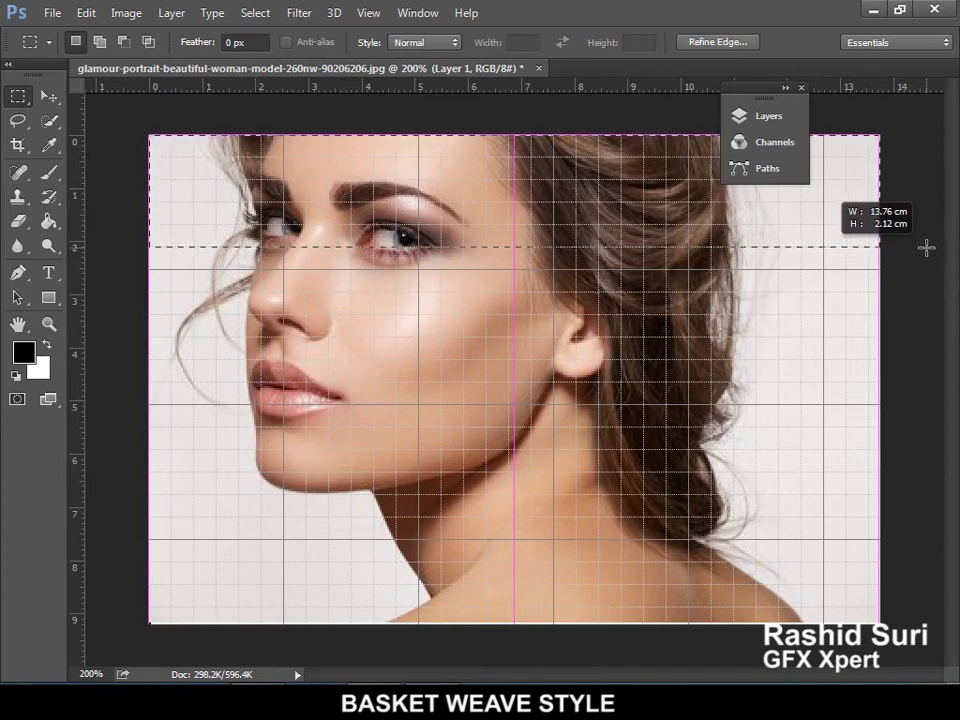
pyautogui.moveTo(926, 247); pyautogui.dragTo(928, 246)
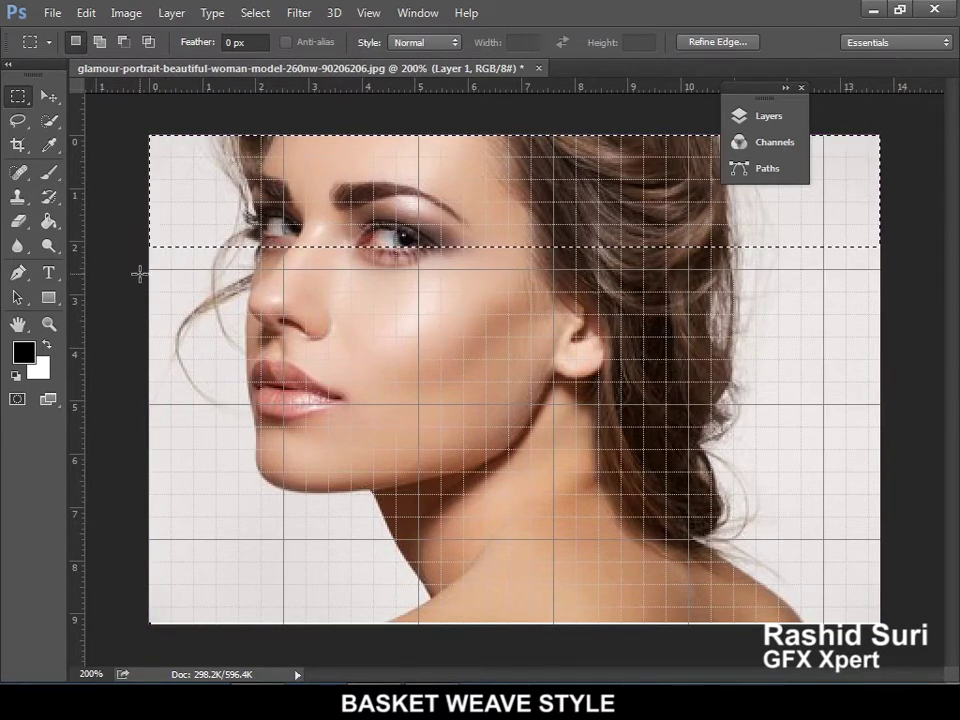
pyautogui.moveTo(139, 270); pyautogui.dragTo(911, 368)
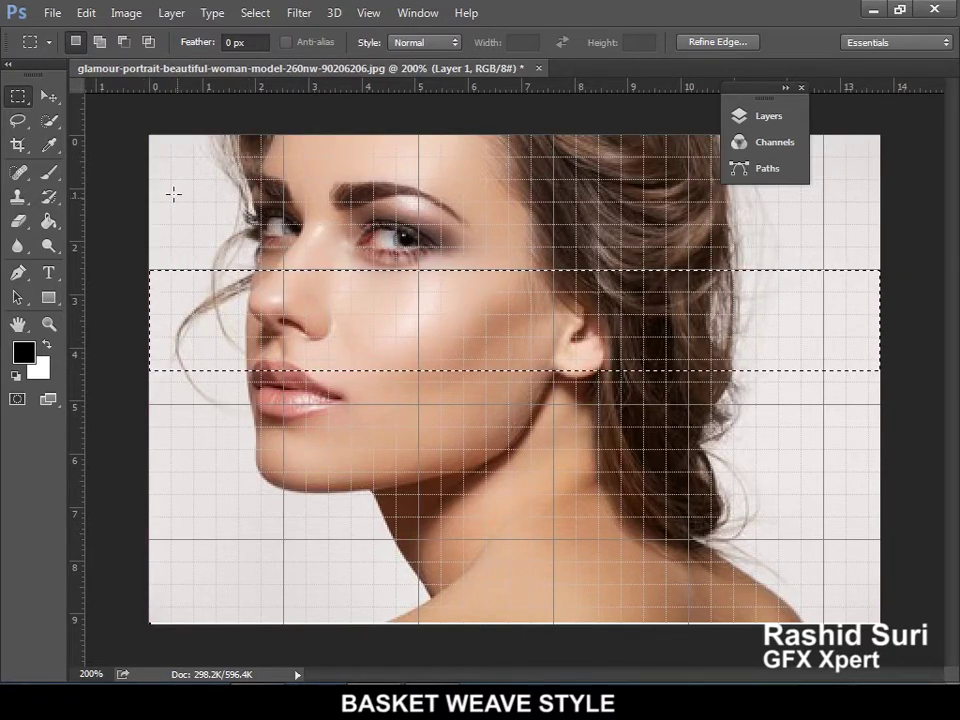
pyautogui.moveTo(141, 124)
pyautogui.mouseDown()
pyautogui.moveTo(827, 267)
pyautogui.moveTo(932, 244)
pyautogui.mouseUp()
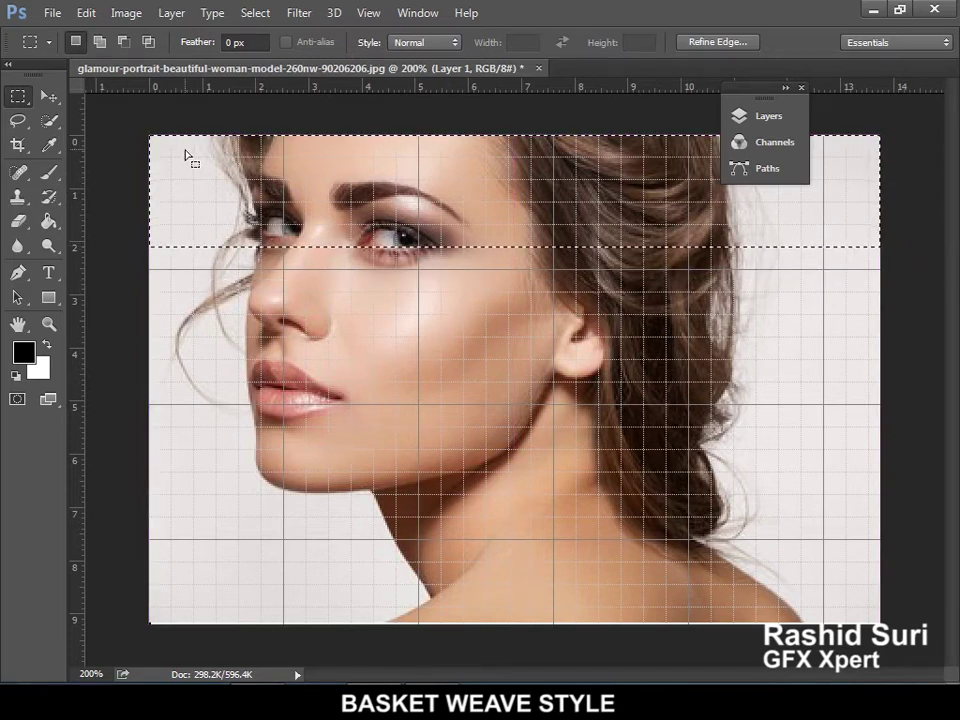
# Add strips across the nose, chin and neck, and bottom; redock the Layers panel.
pyautogui.click(100, 47)
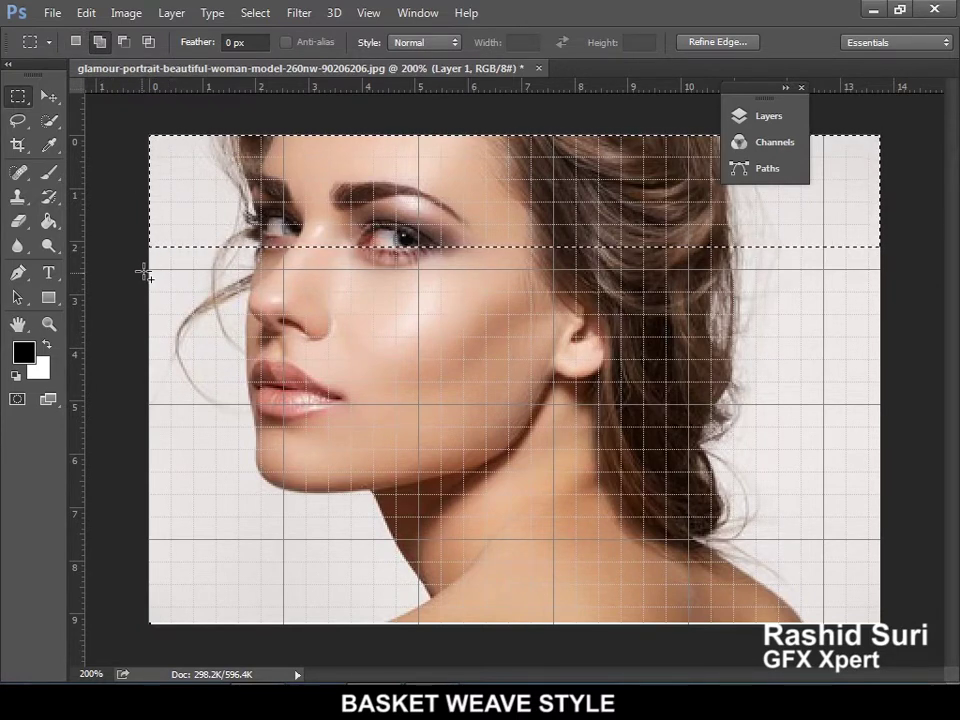
pyautogui.moveTo(160, 272); pyautogui.dragTo(941, 386)
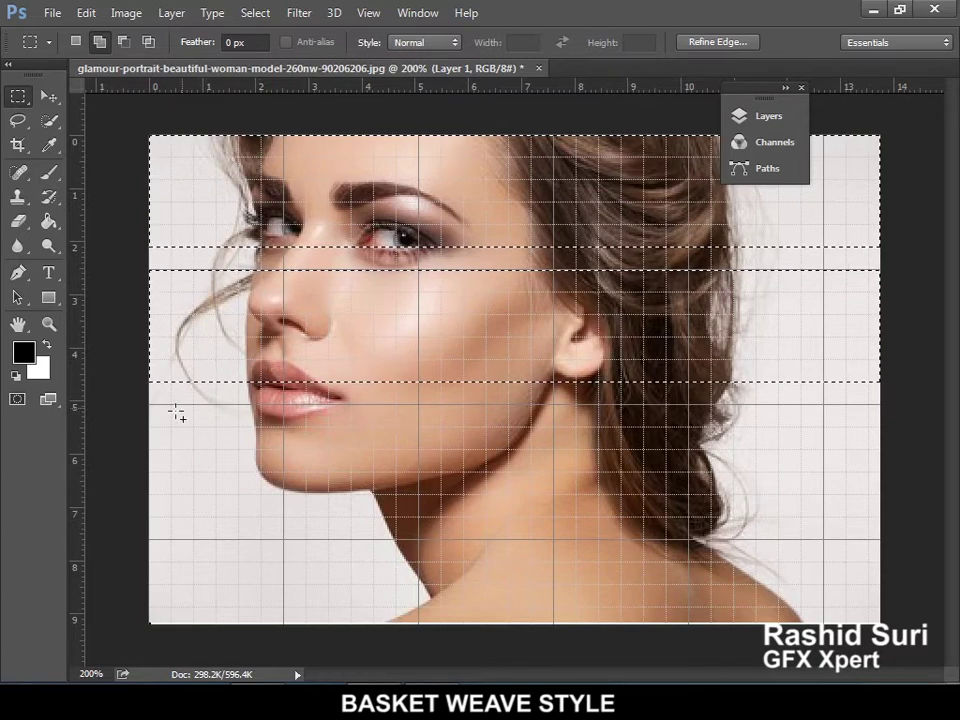
pyautogui.moveTo(140, 405); pyautogui.dragTo(955, 520)
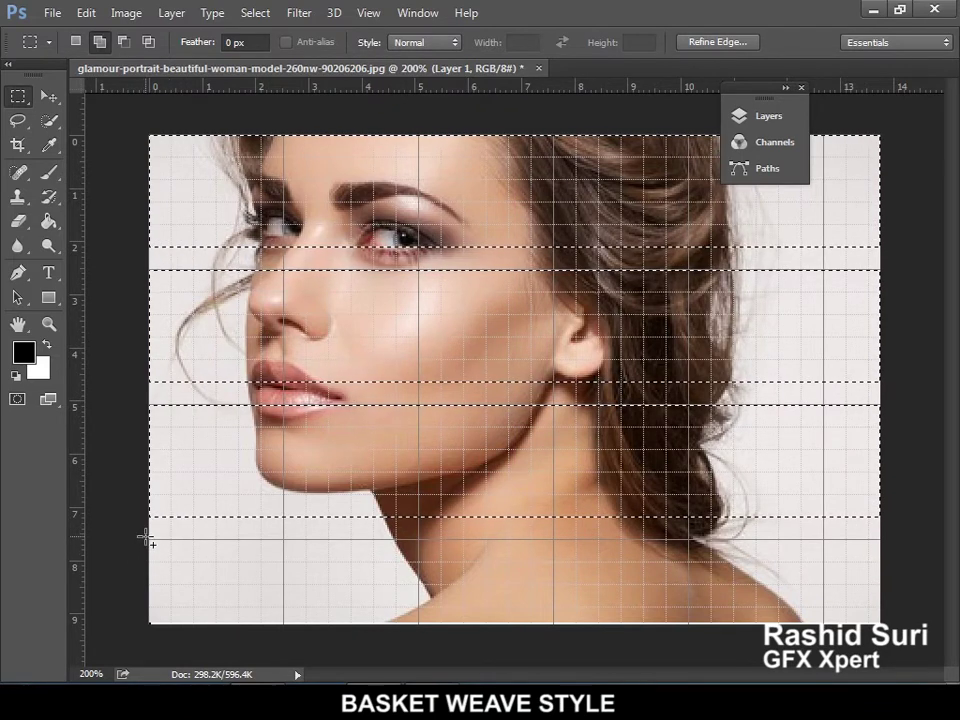
pyautogui.moveTo(146, 540)
pyautogui.mouseDown()
pyautogui.moveTo(592, 609)
pyautogui.moveTo(955, 624)
pyautogui.mouseUp()
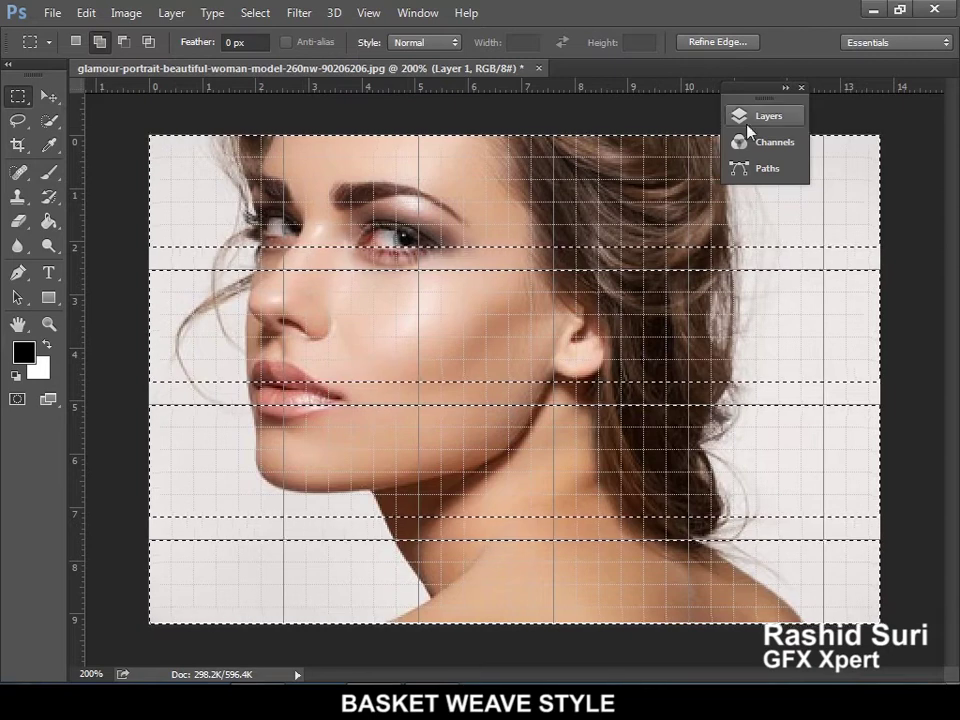
pyautogui.click(758, 116)
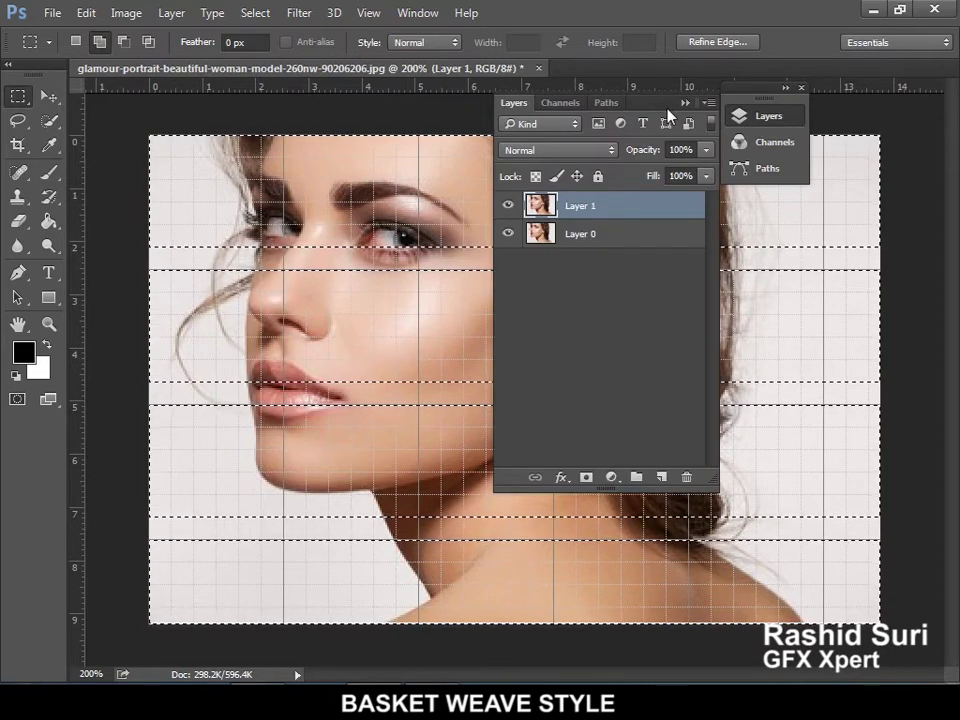
pyautogui.moveTo(668, 103); pyautogui.dragTo(862, 113)
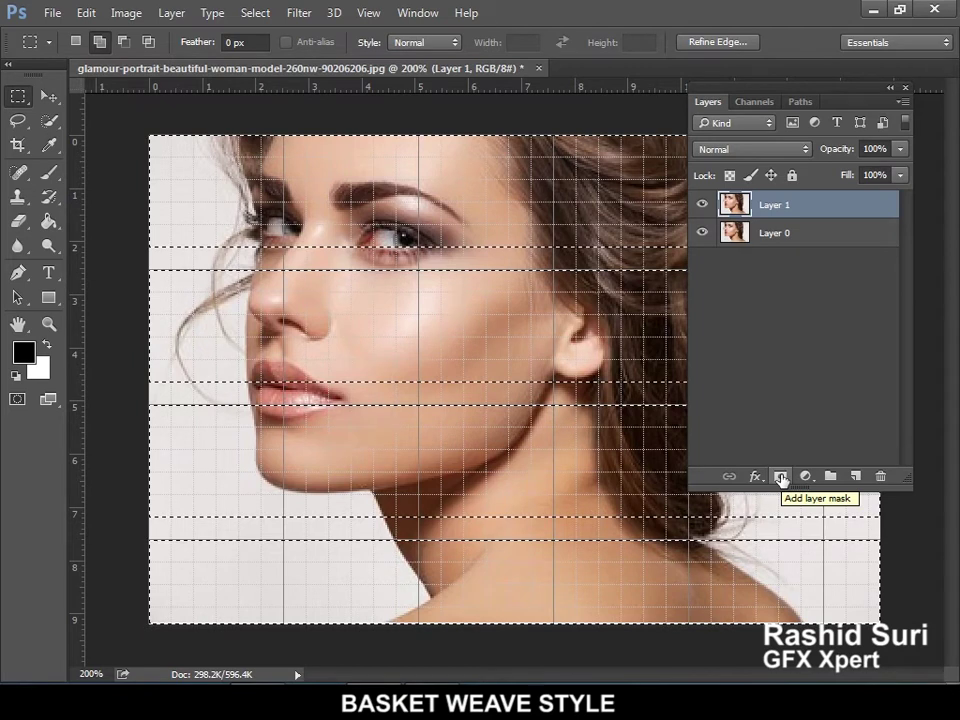
# Mask Layer 1 to the four strips, then hide and reshow Layer 0 to check.
pyautogui.click(781, 478)
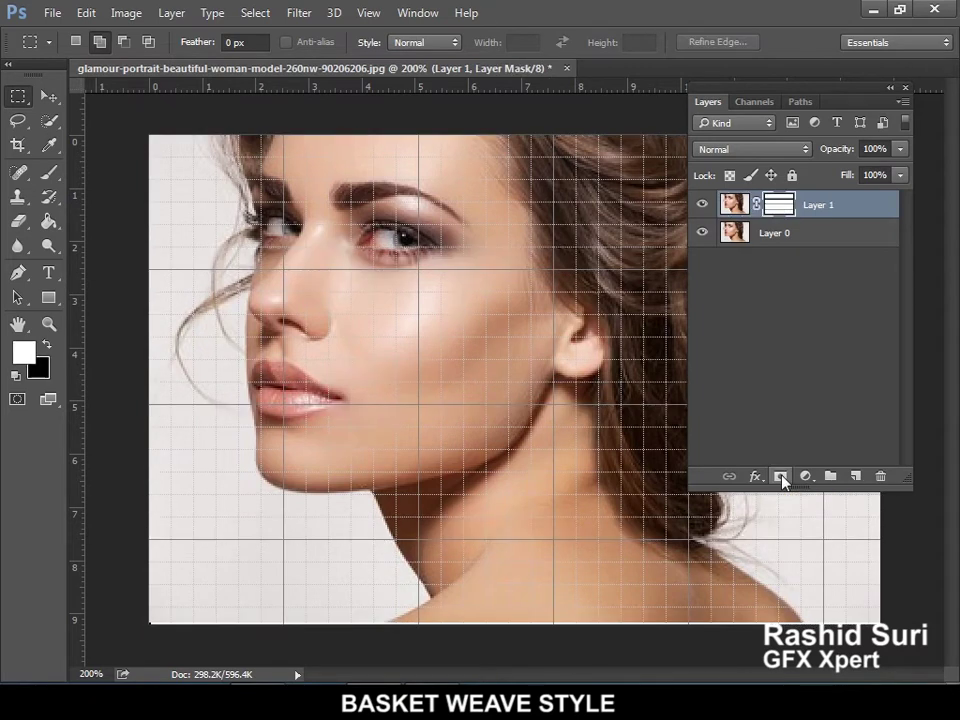
pyautogui.click(702, 234)
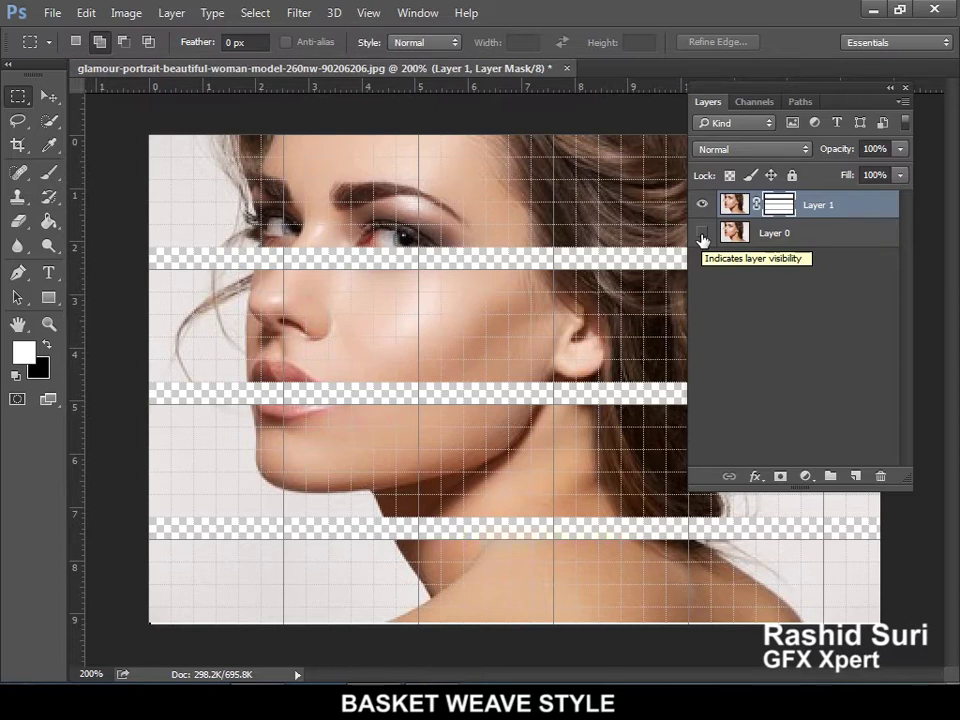
pyautogui.click(702, 234)
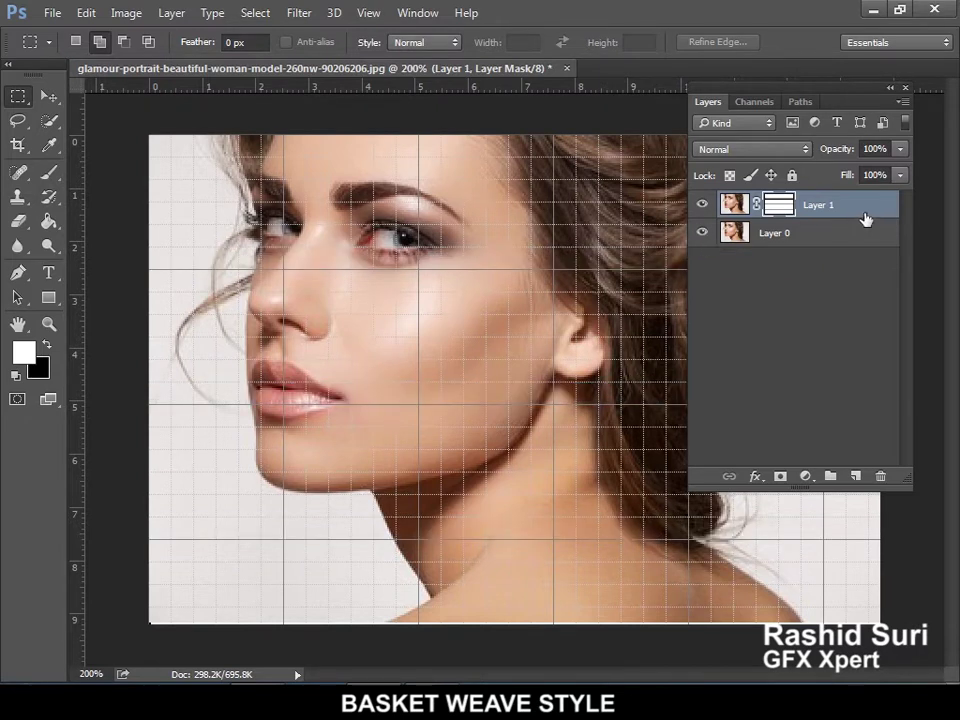
# Select the first four full-height vertical columns along the grid from the left edge.
pyautogui.moveTo(129, 122); pyautogui.dragTo(266, 578)
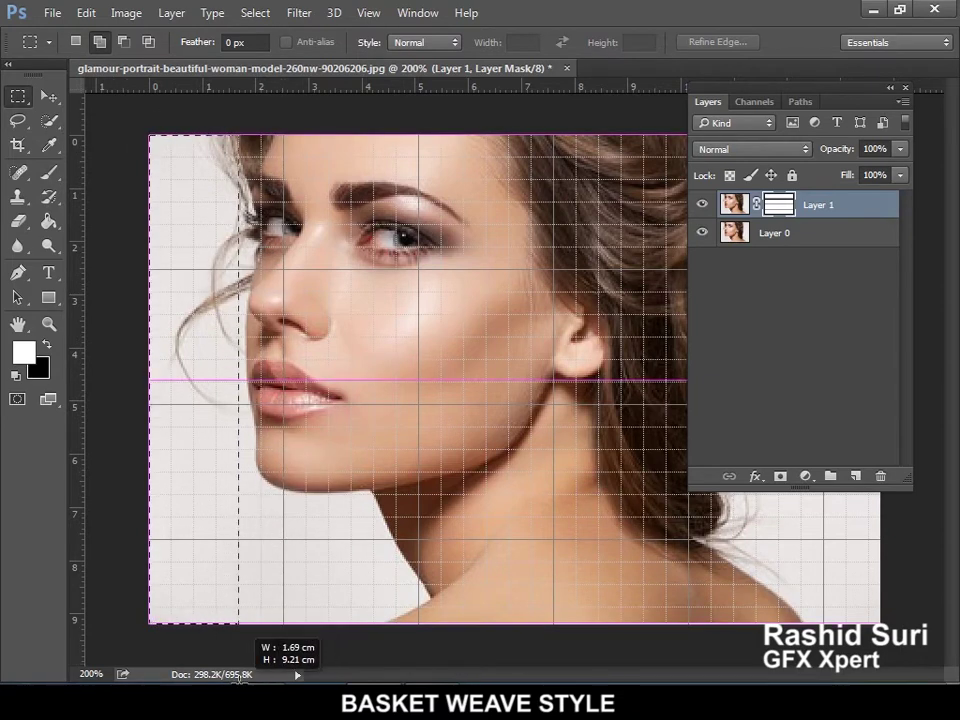
pyautogui.moveTo(266, 578); pyautogui.dragTo(261, 677)
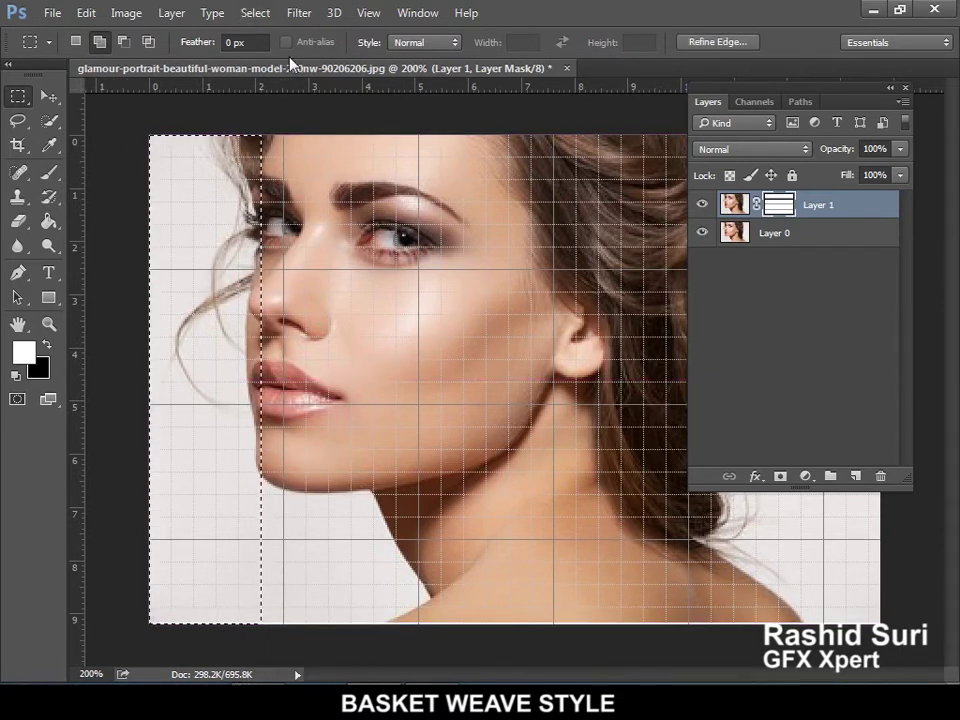
pyautogui.moveTo(283, 133); pyautogui.dragTo(426, 641)
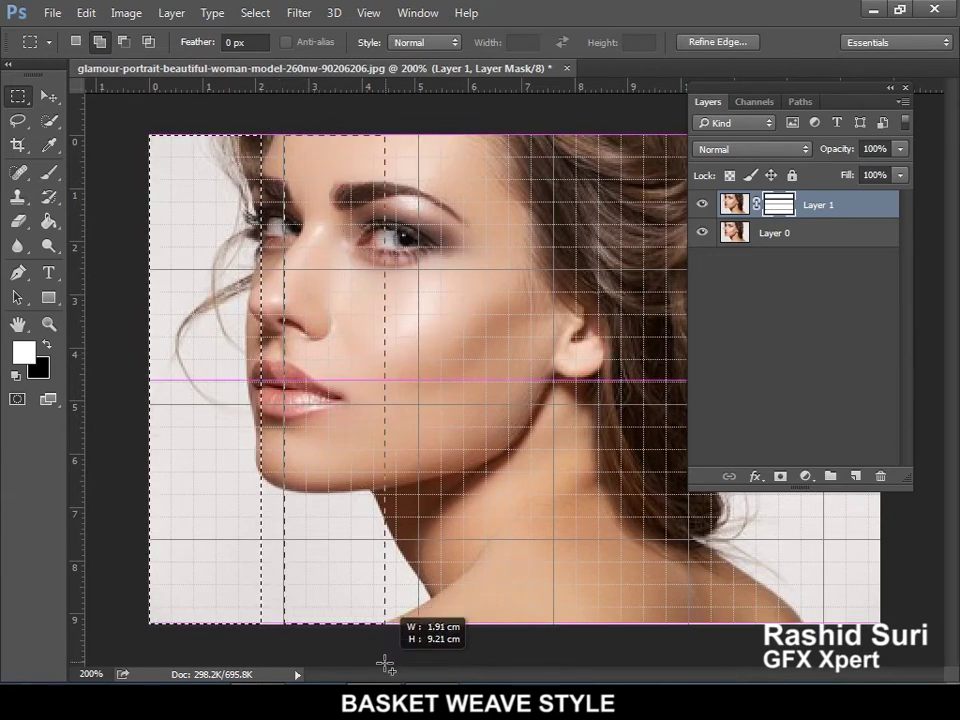
pyautogui.moveTo(426, 641); pyautogui.dragTo(397, 640)
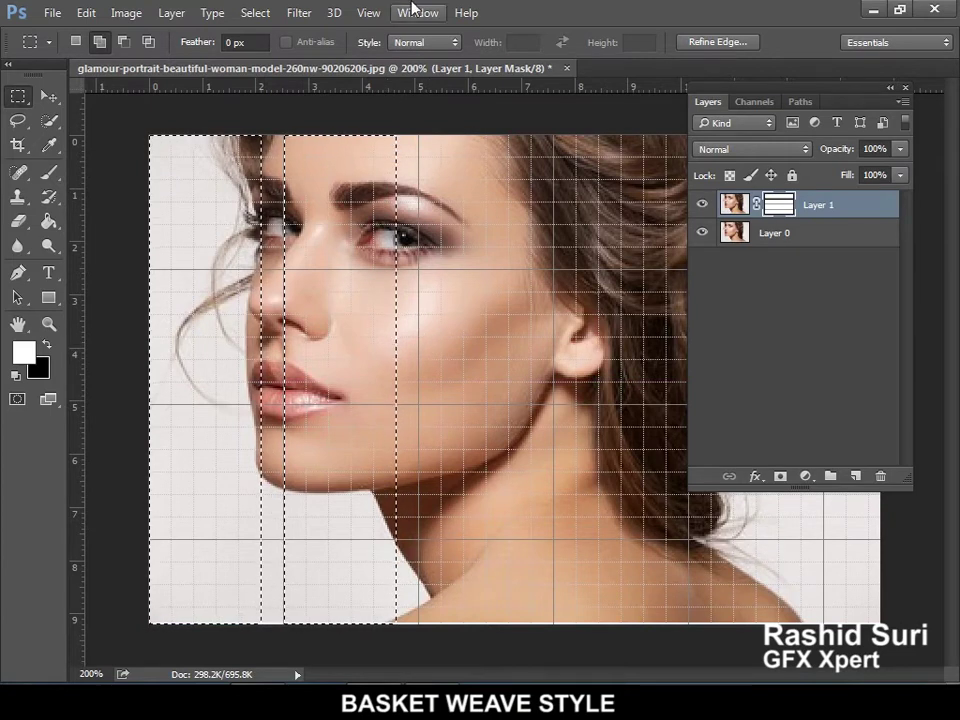
pyautogui.moveTo(420, 133); pyautogui.dragTo(532, 640)
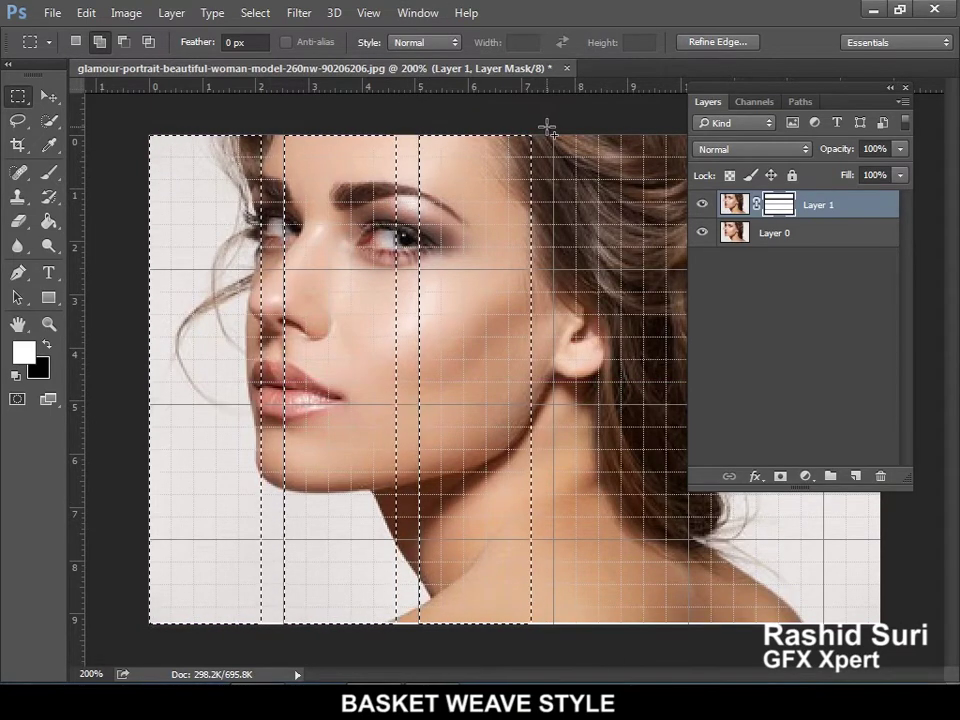
pyautogui.moveTo(555, 133); pyautogui.dragTo(648, 666)
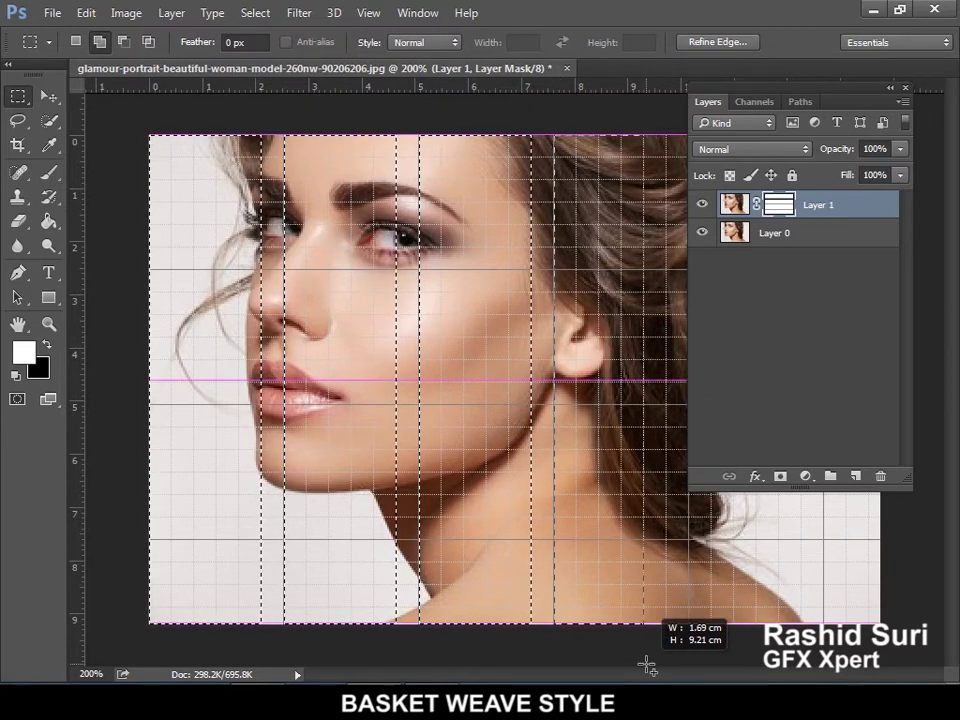
pyautogui.moveTo(648, 666); pyautogui.dragTo(643, 696)
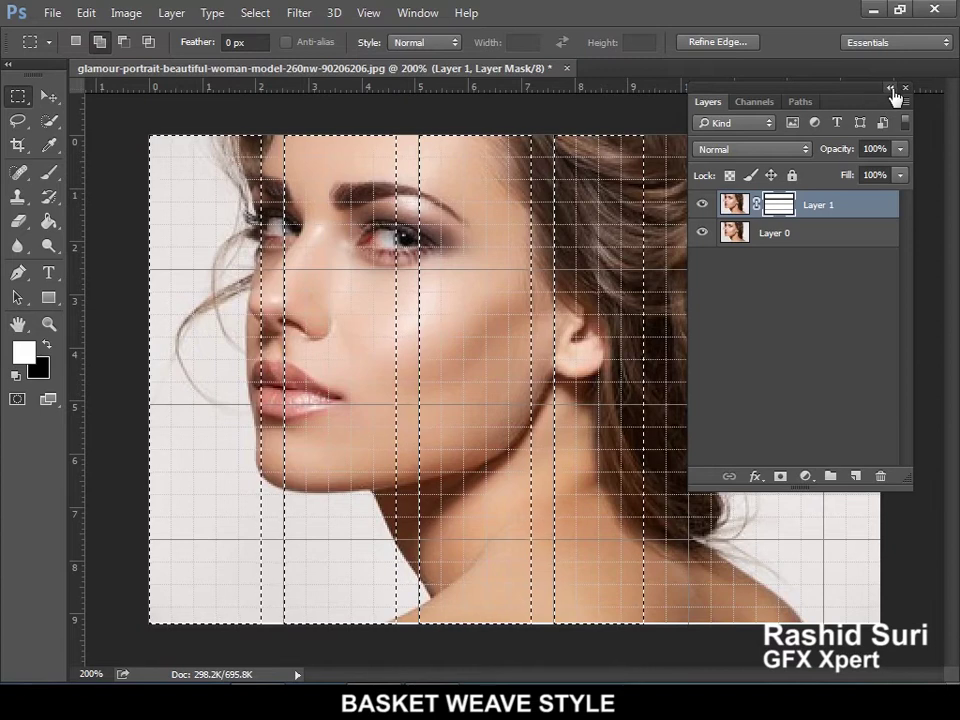
# Widen the fourth column and add a fifth and a right-edge column.
pyautogui.click(889, 88)
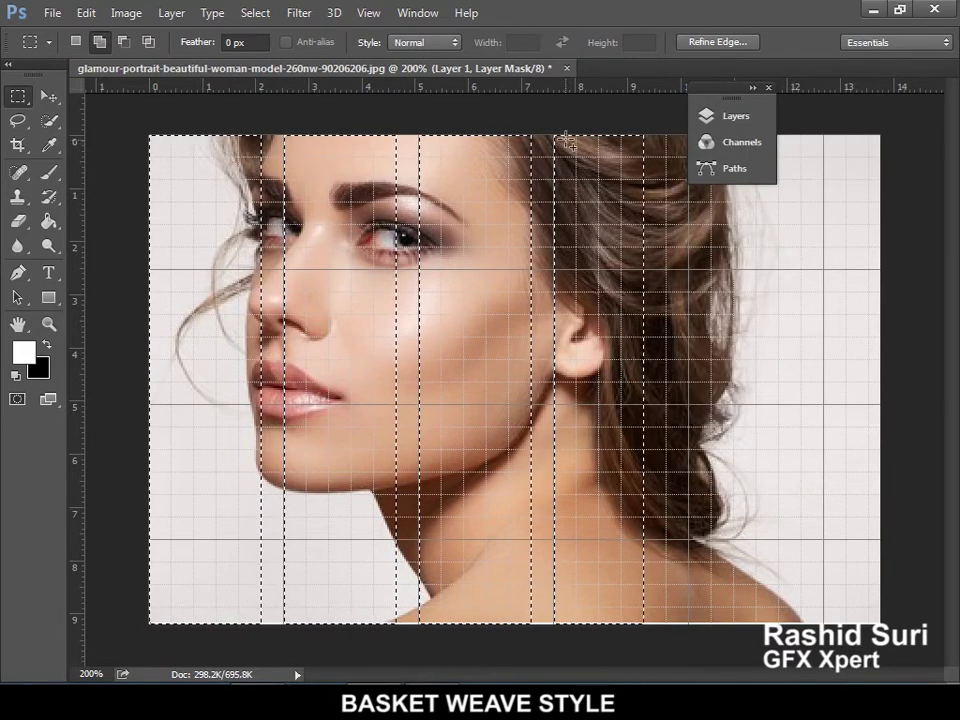
pyautogui.moveTo(555, 134); pyautogui.dragTo(664, 671)
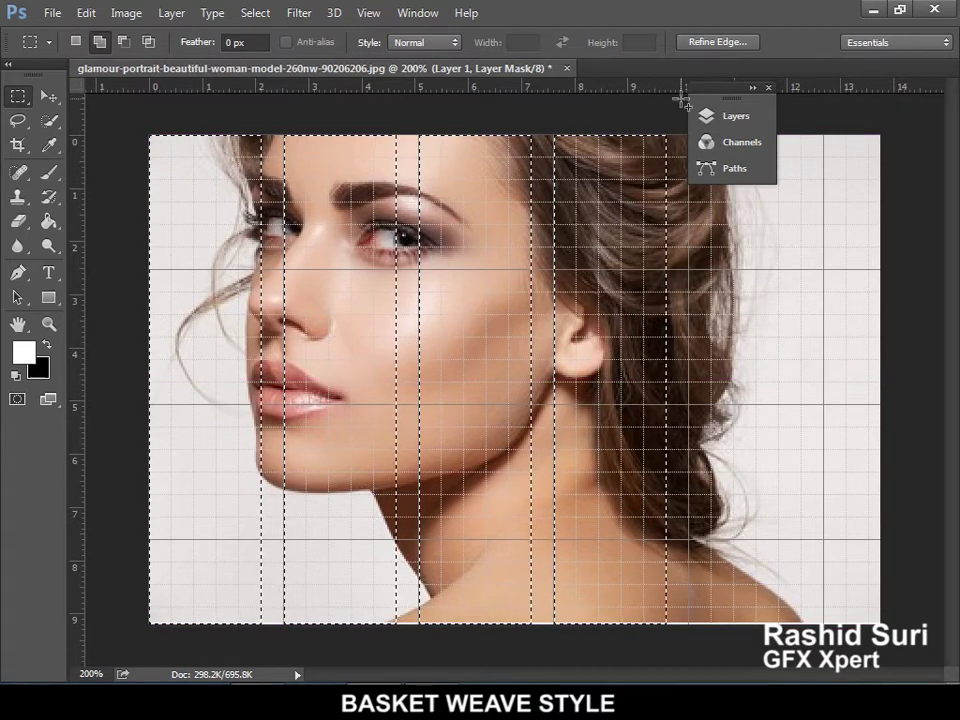
pyautogui.moveTo(735, 88); pyautogui.dragTo(763, 34)
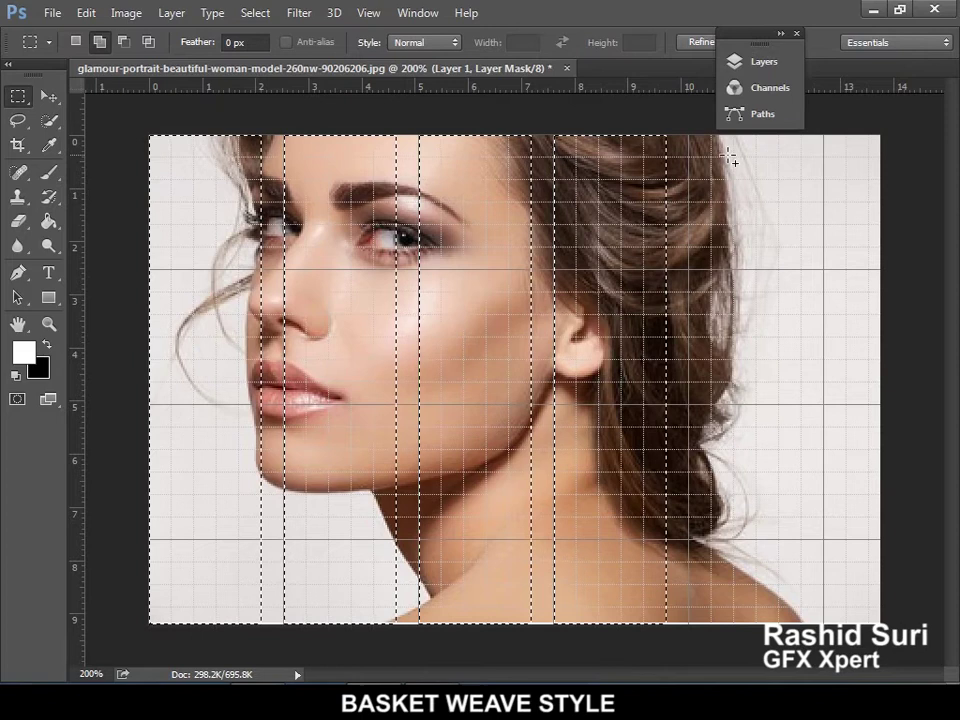
pyautogui.moveTo(692, 132); pyautogui.dragTo(800, 680)
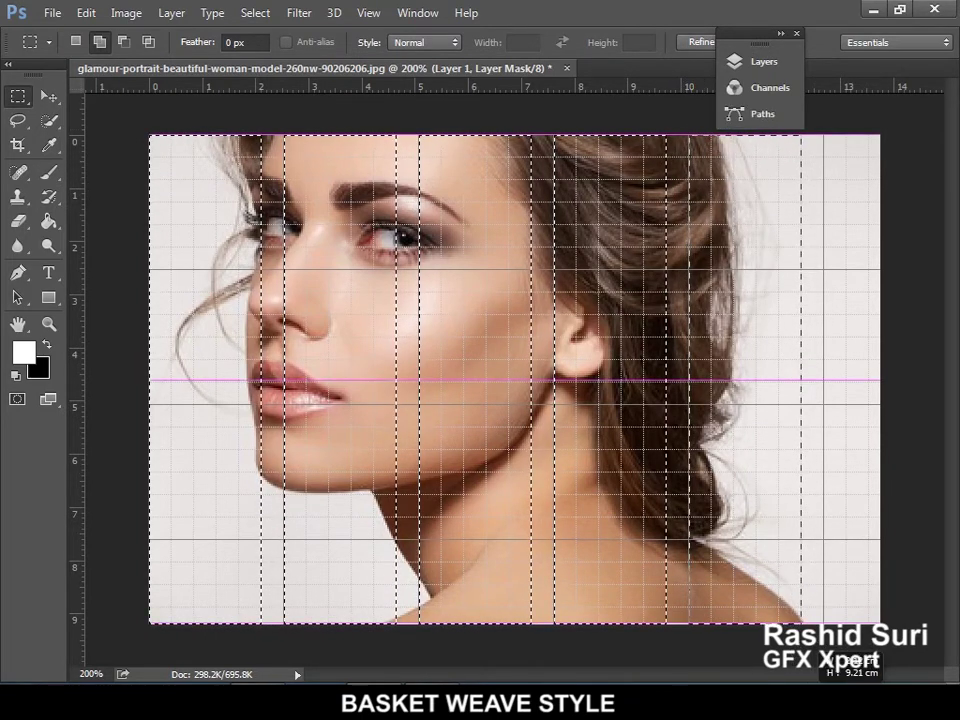
pyautogui.moveTo(824, 127); pyautogui.dragTo(880, 624)
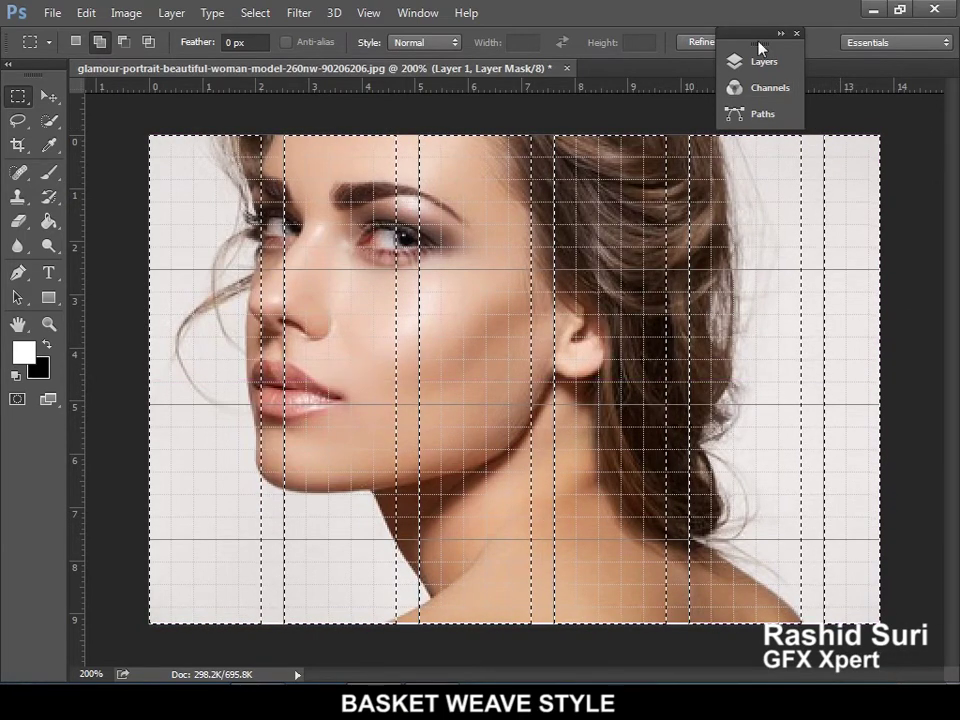
# Mask Layer 0 to the vertical columns, then toggle Layer 1 to check the weave.
pyautogui.click(752, 62)
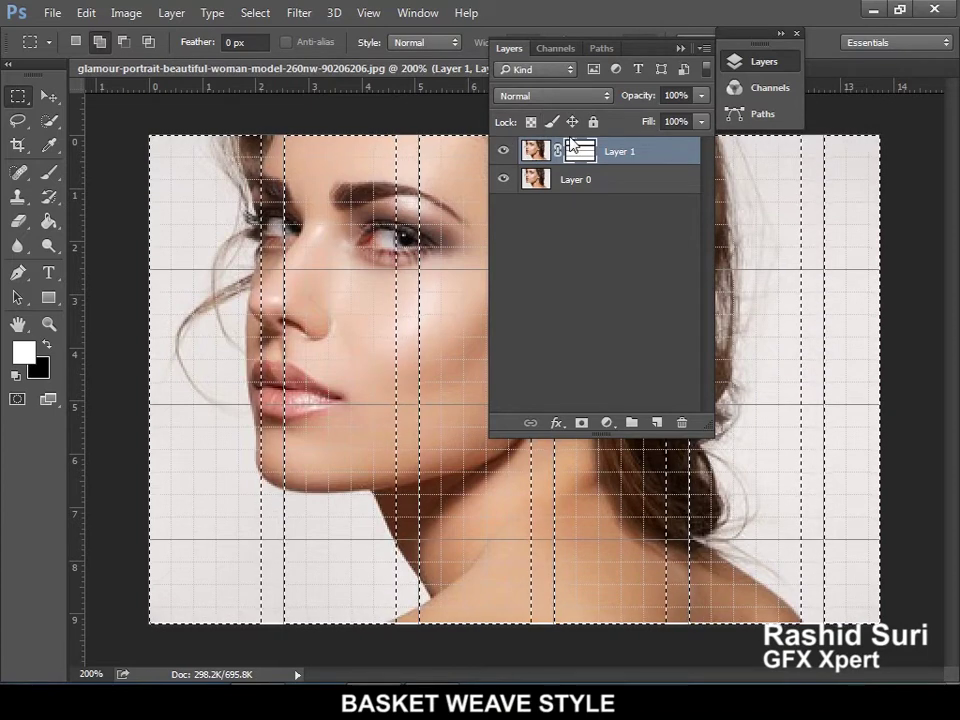
pyautogui.click(592, 180)
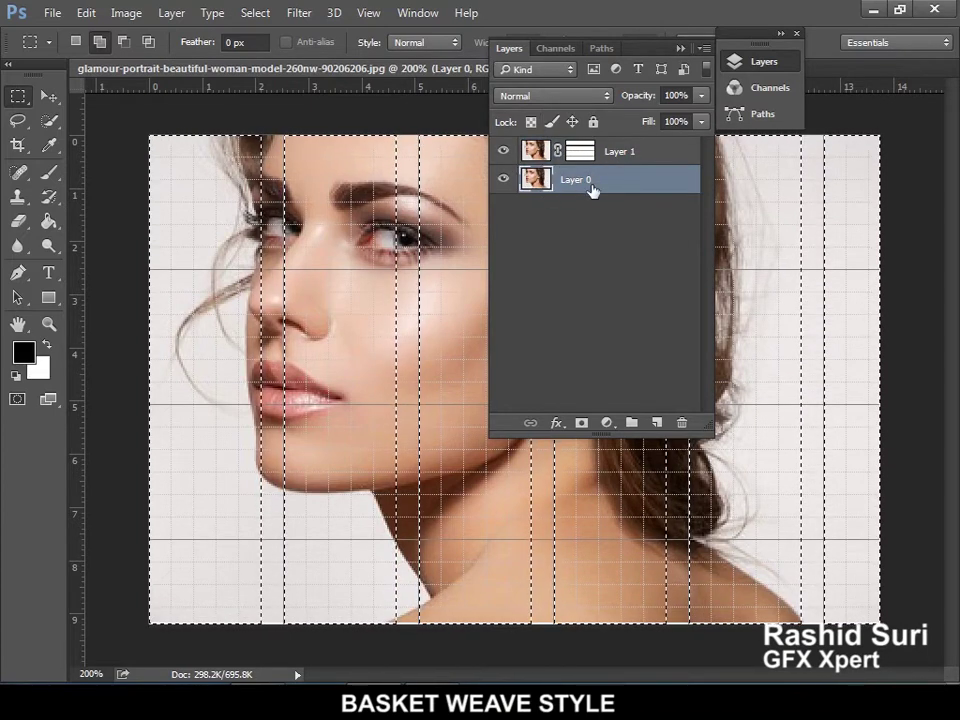
pyautogui.click(583, 424)
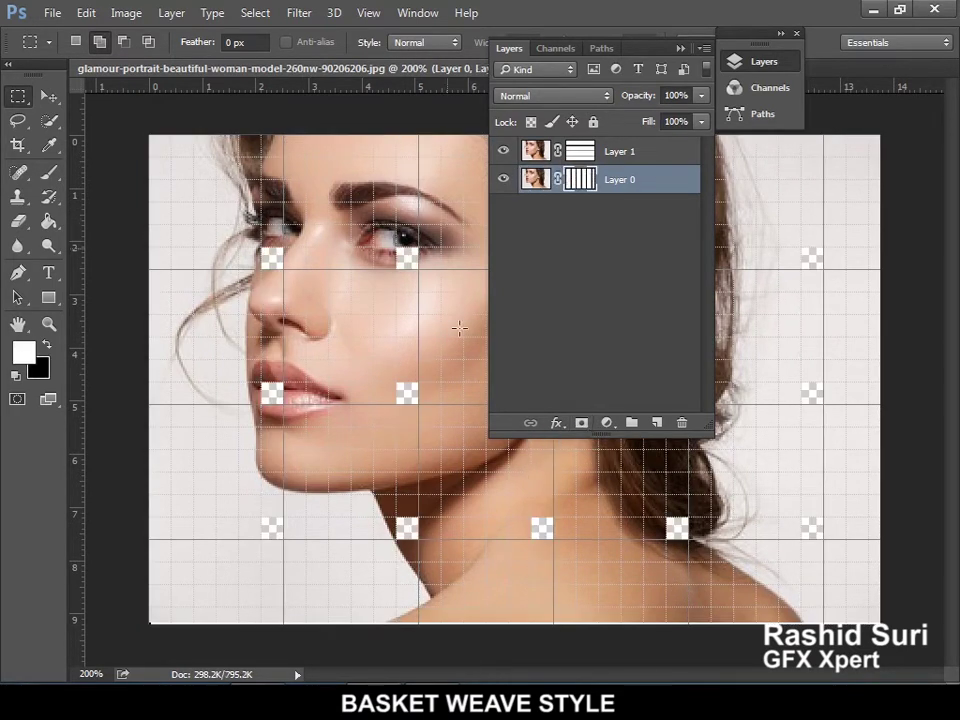
pyautogui.click(504, 151)
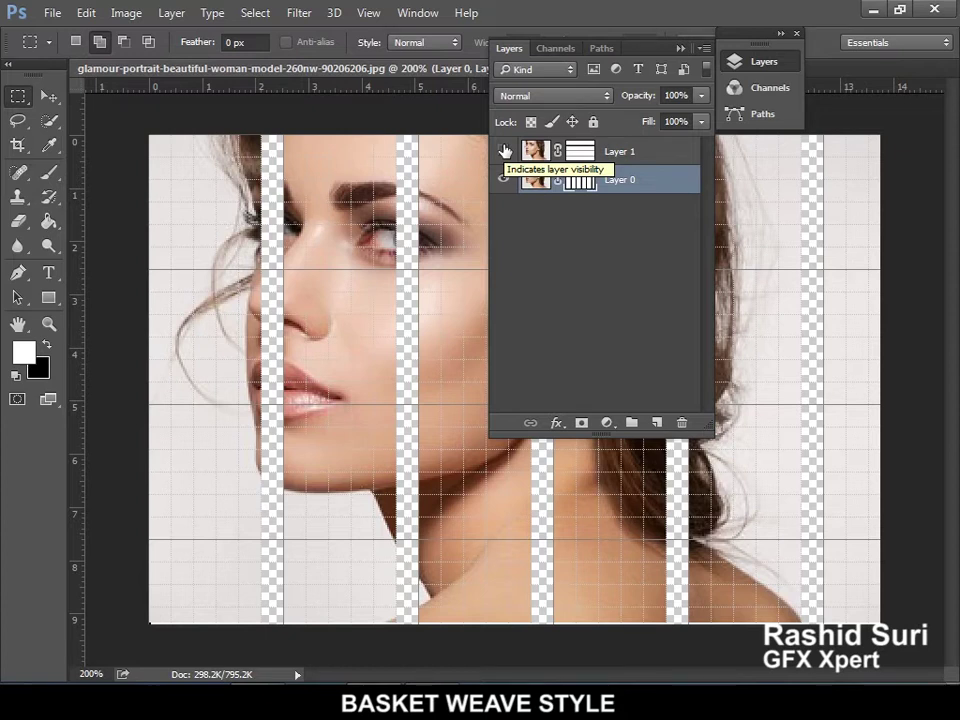
pyautogui.click(504, 151)
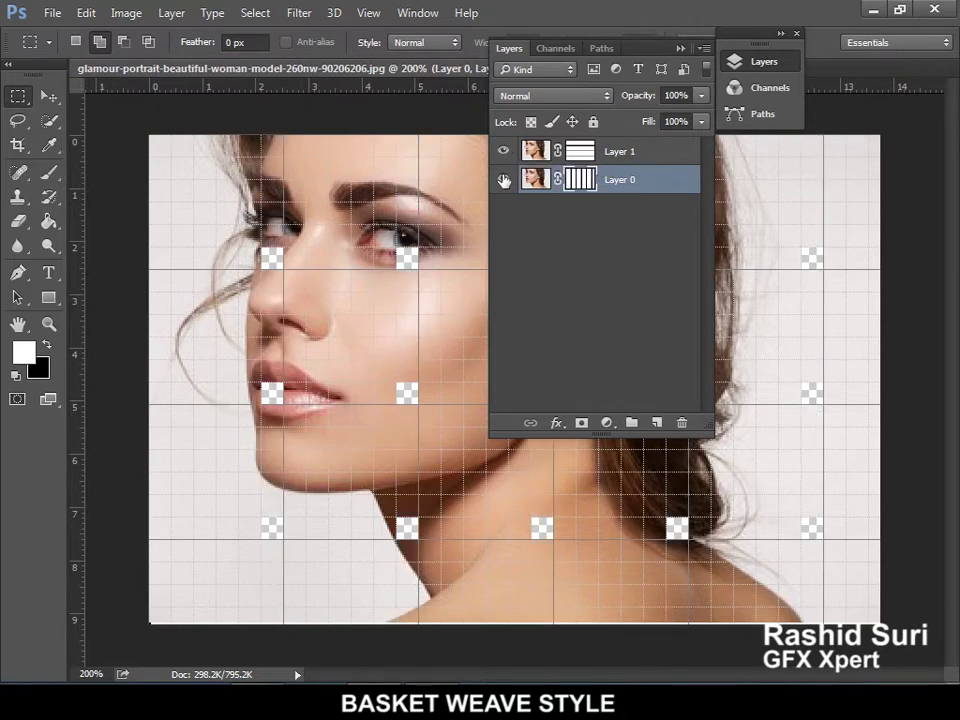
pyautogui.click(503, 180)
# Create Layer 2 below Layer 0 and fill it with black.
pyautogui.keyDown('ctrl'); pyautogui.click(655, 424); pyautogui.keyUp('ctrl')
pyautogui.press('d')
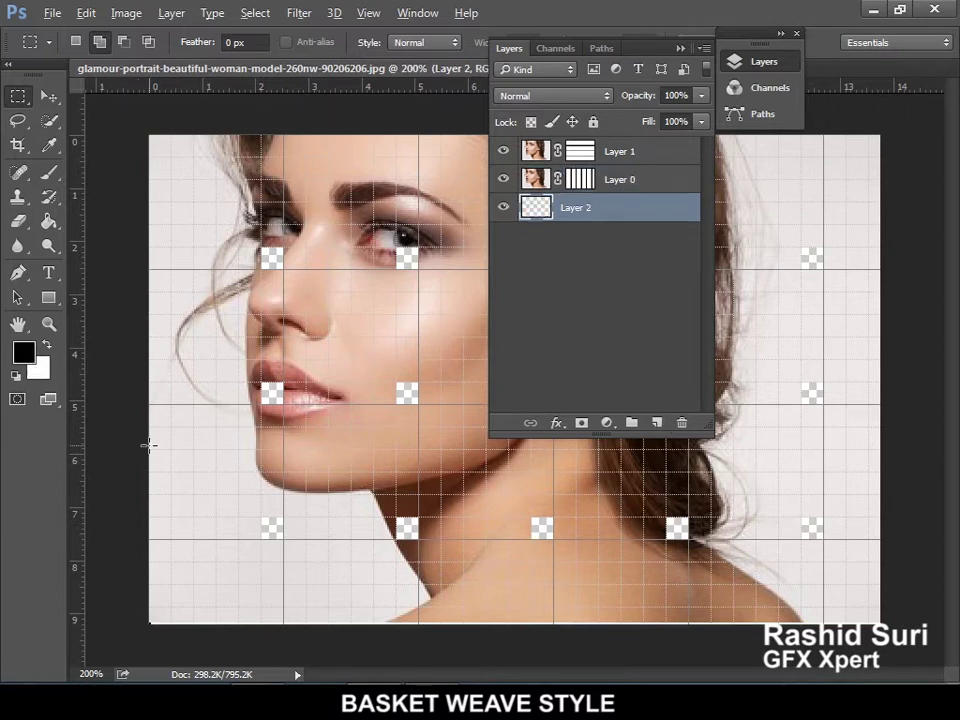
pyautogui.hotkey('alt', 'BackSpace')
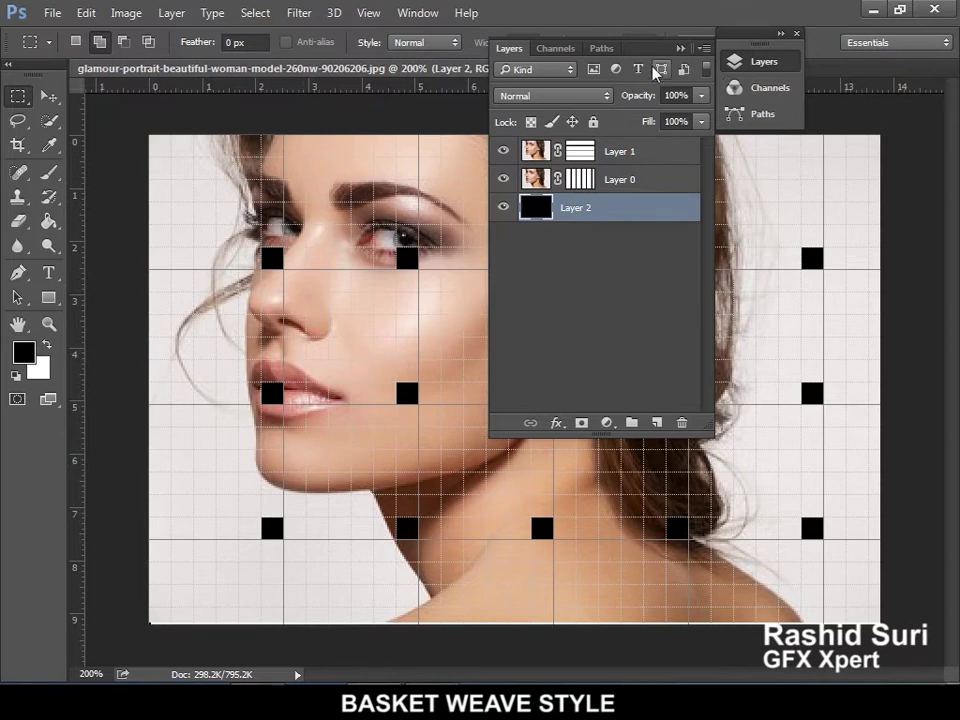
pyautogui.moveTo(652, 57); pyautogui.dragTo(778, 108)
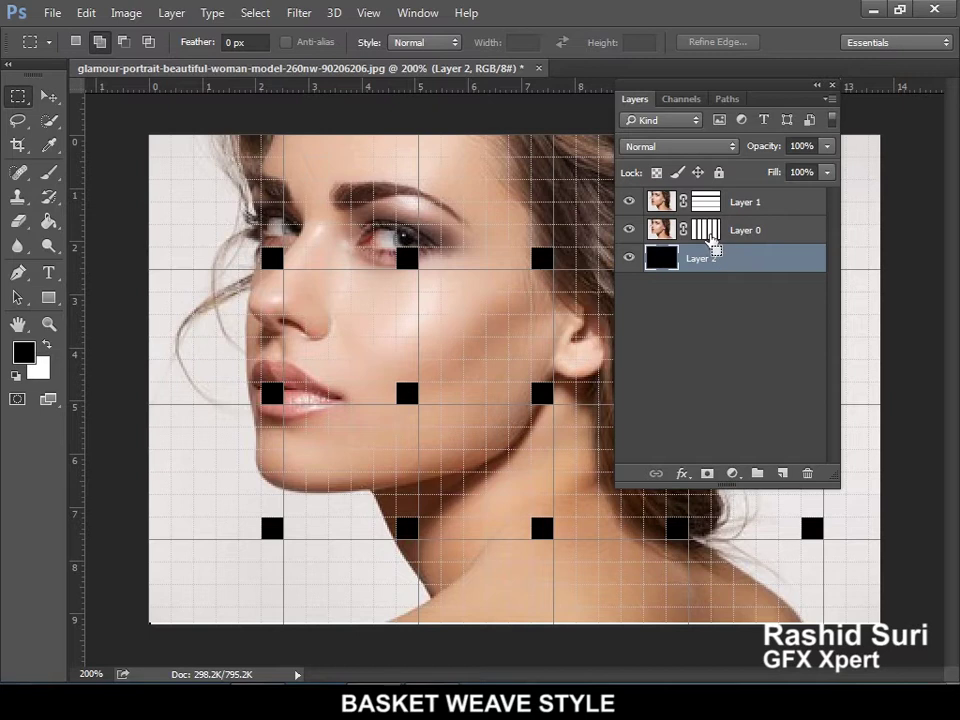
# Combine Layer 0's vertical and Layer 1's horizontal stripe masks into one selection, with Layer 0 active.
pyautogui.keyDown('ctrl'); pyautogui.click(710, 240); pyautogui.keyUp('ctrl')
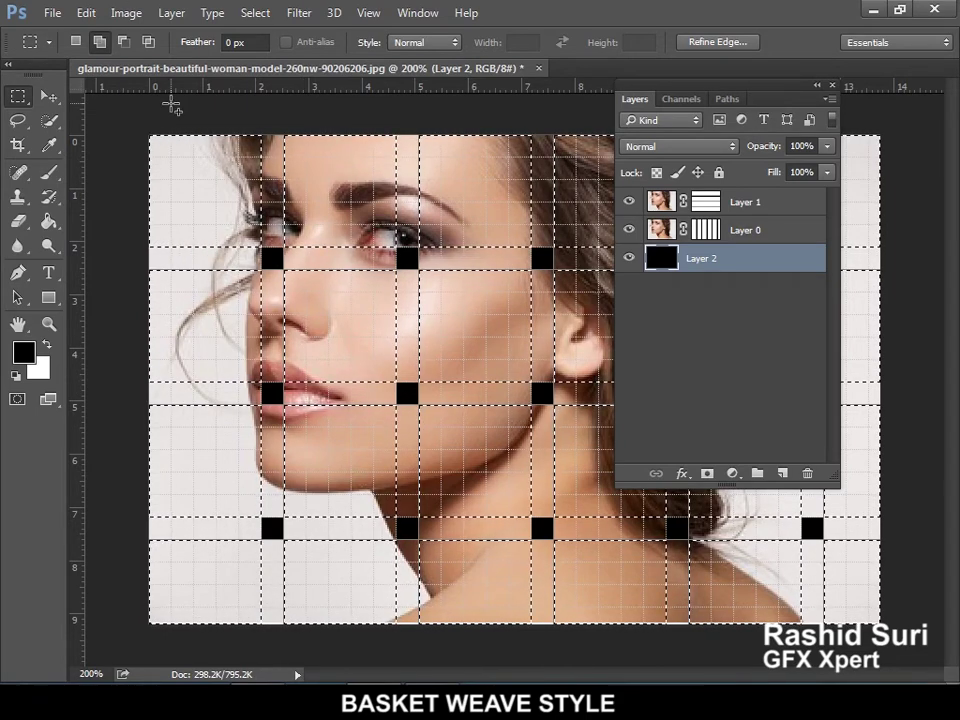
pyautogui.click(255, 14)
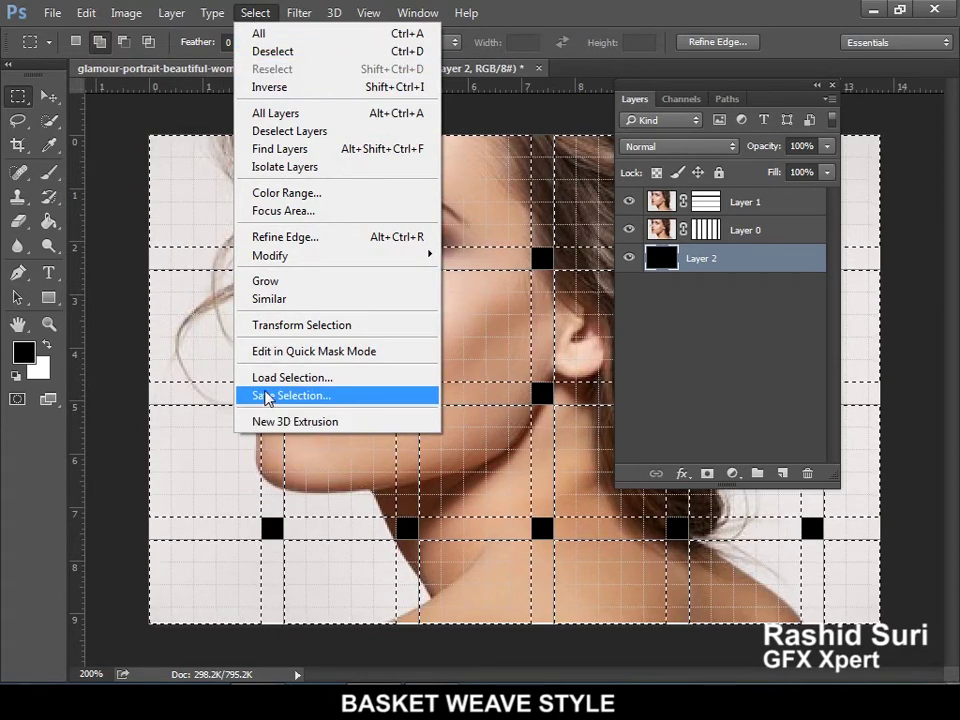
pyautogui.click(254, 13)
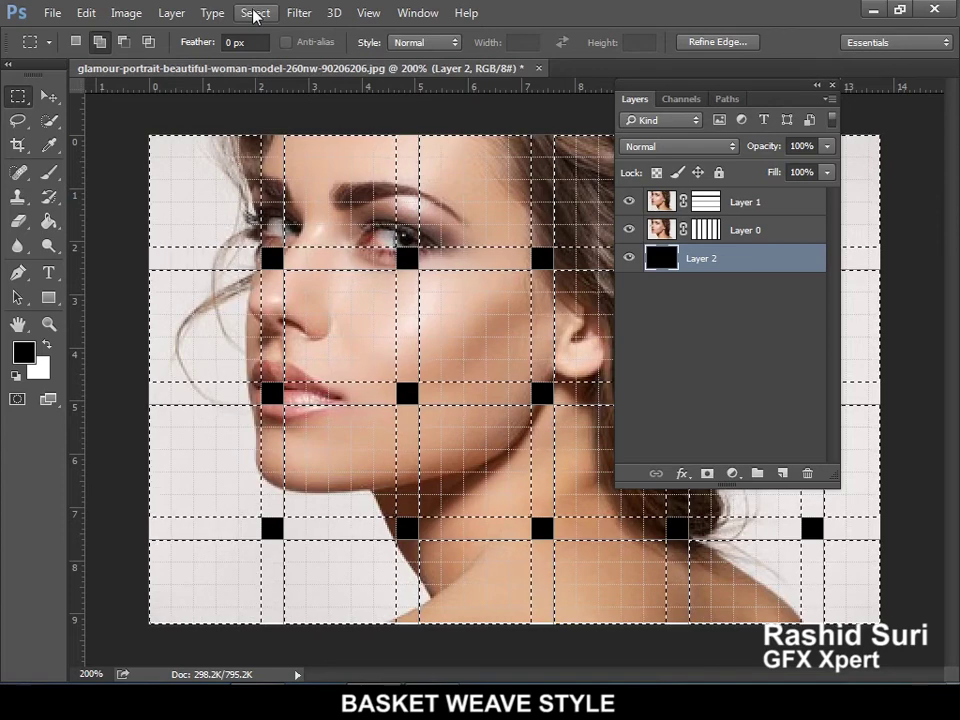
pyautogui.click(750, 230)
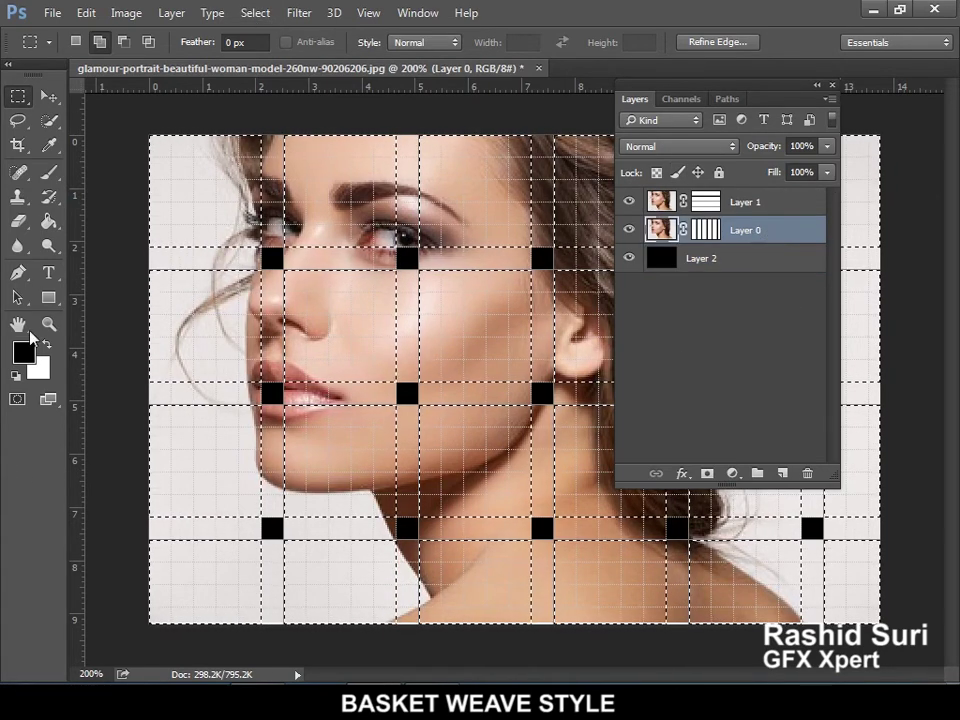
# In Quick Mask, fill the top-row, right-edge and ear grid cells red with the Paint Bucket.
pyautogui.click(17, 400)
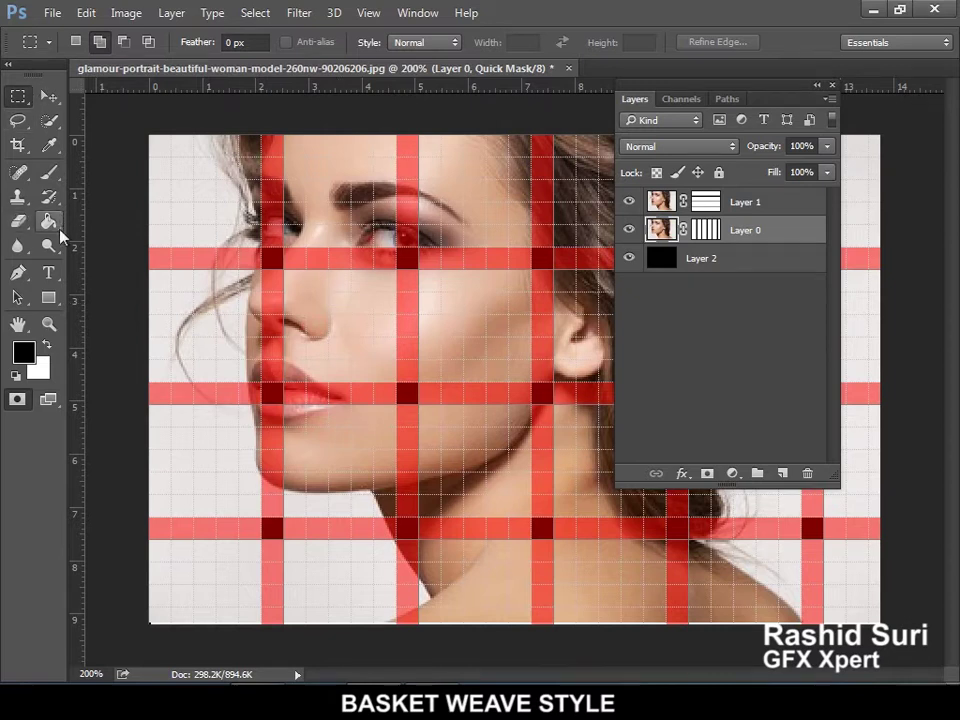
pyautogui.click(49, 222)
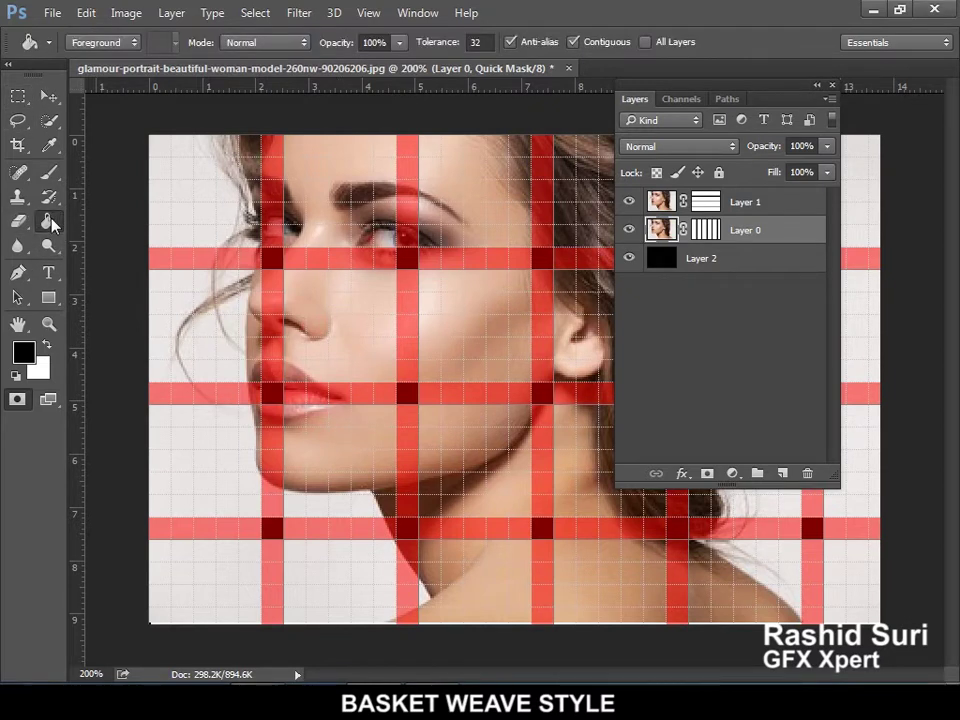
pyautogui.click(210, 195)
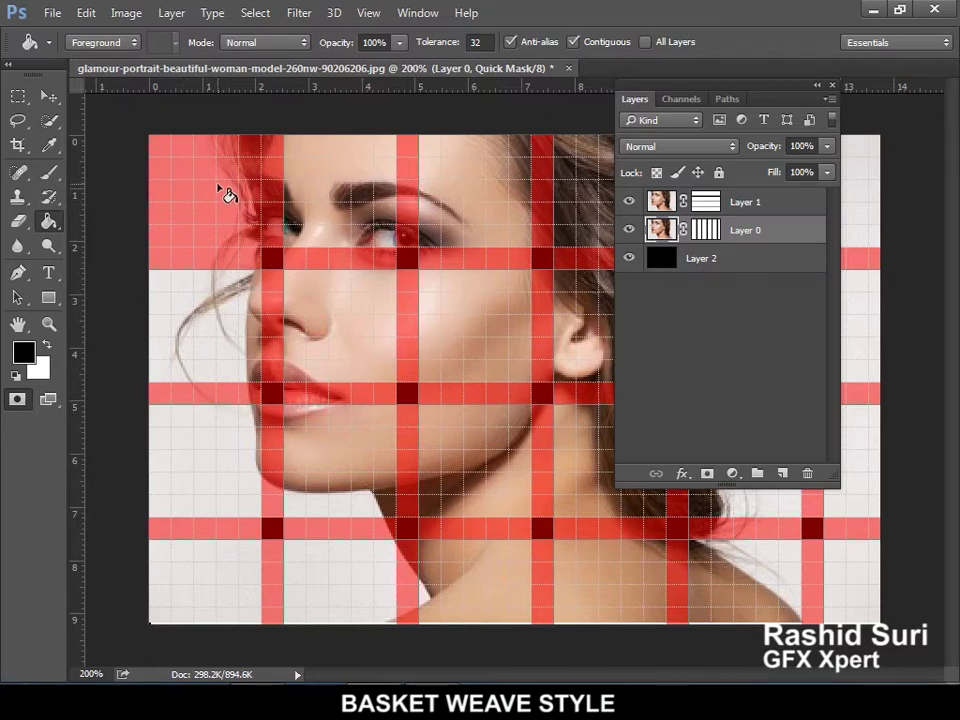
pyautogui.click(435, 196)
pyautogui.click(817, 86)
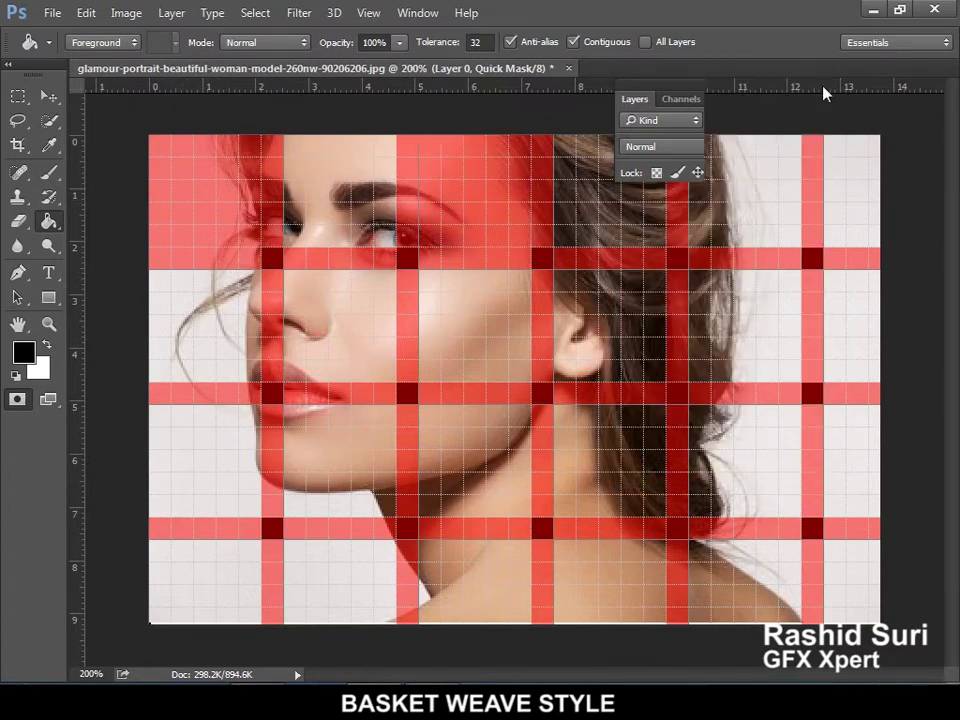
pyautogui.click(832, 305)
pyautogui.click(592, 300)
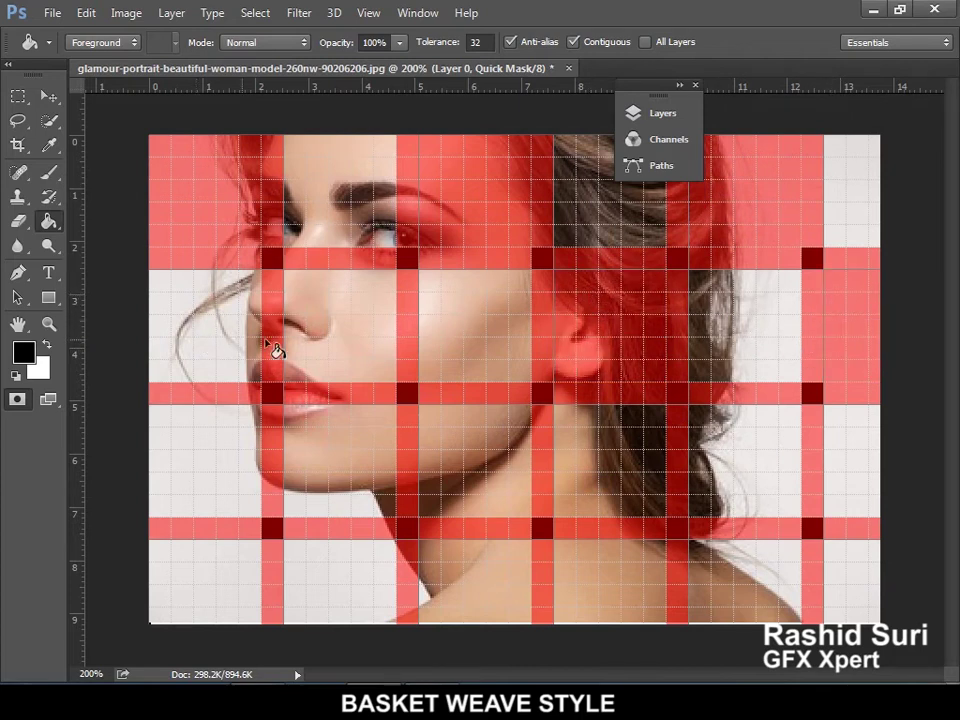
# Mask the nose, chin, neck and bottom-row cells, then return to Standard Mode.
pyautogui.click(321, 364)
pyautogui.click(214, 450)
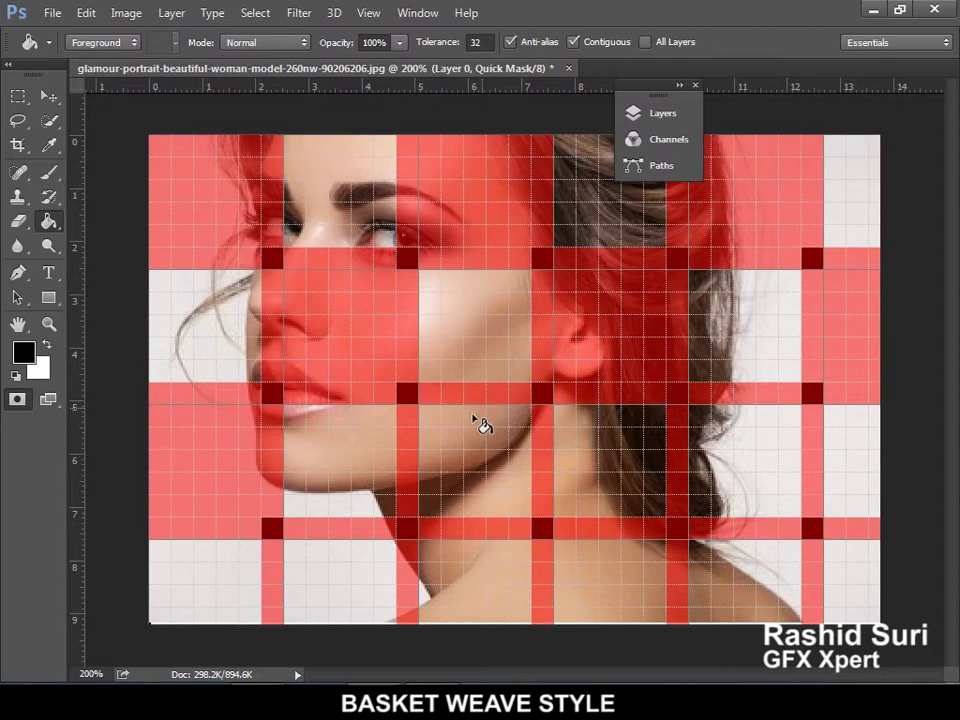
pyautogui.click(474, 438)
pyautogui.click(720, 450)
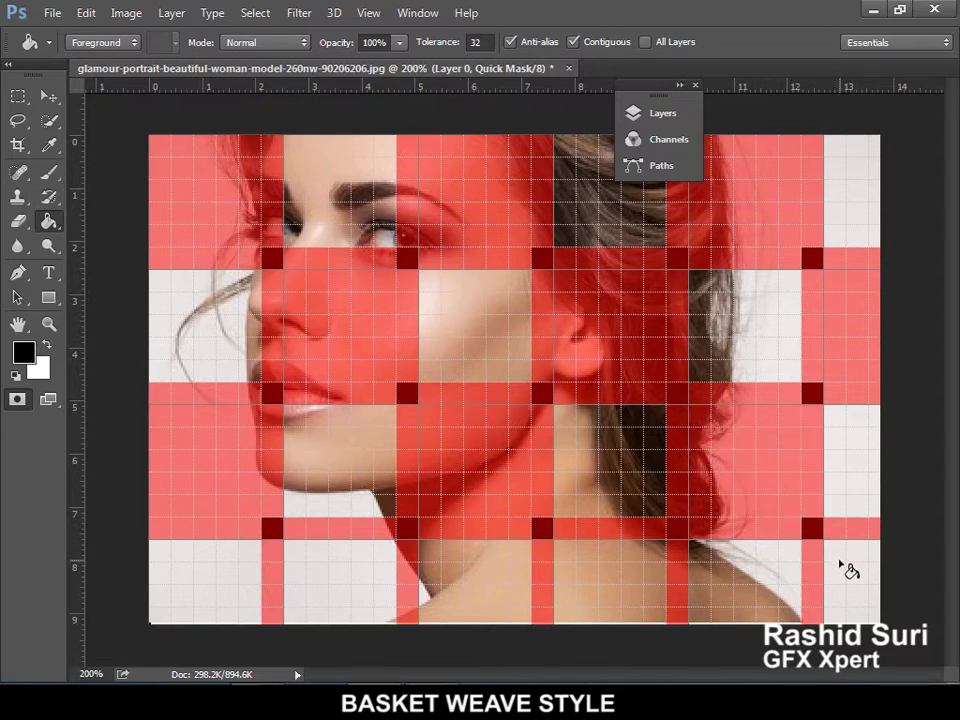
pyautogui.click(845, 566)
pyautogui.click(612, 584)
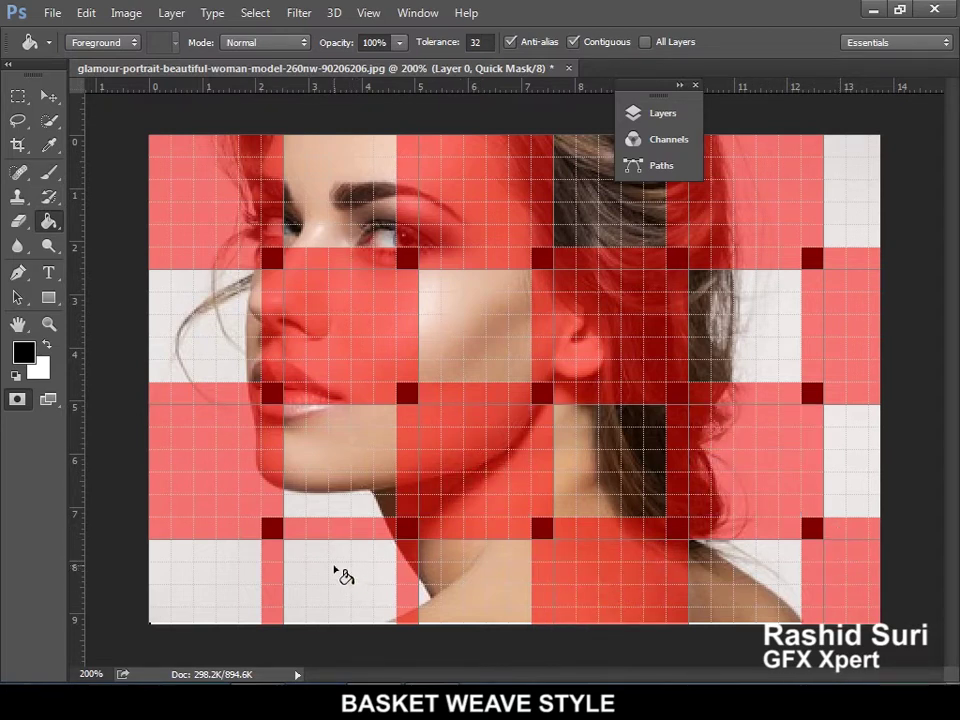
pyautogui.click(336, 574)
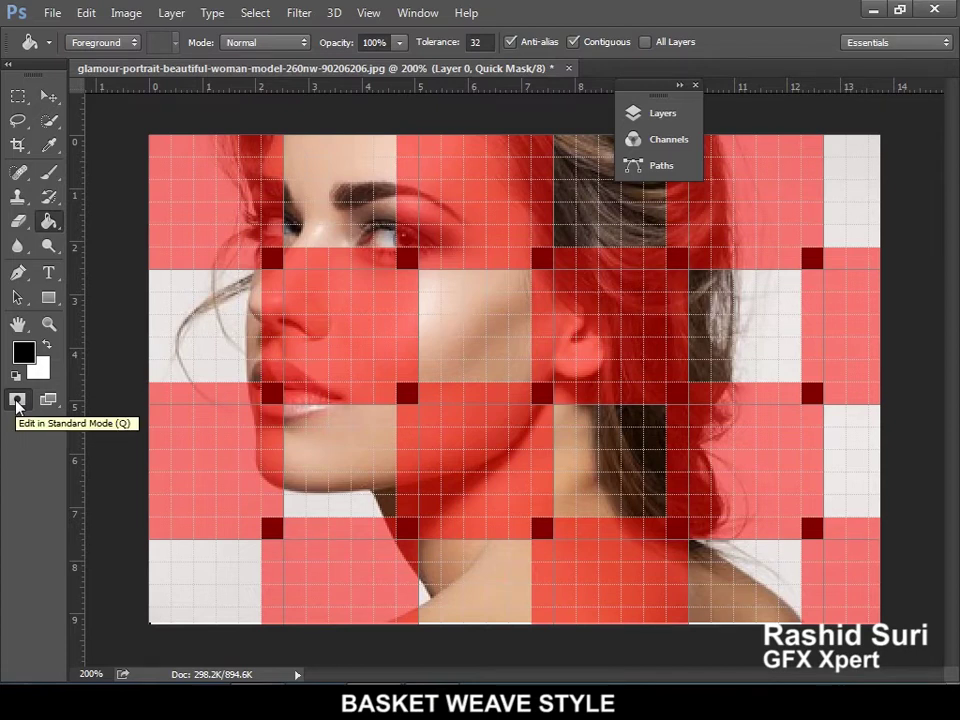
pyautogui.click(17, 400)
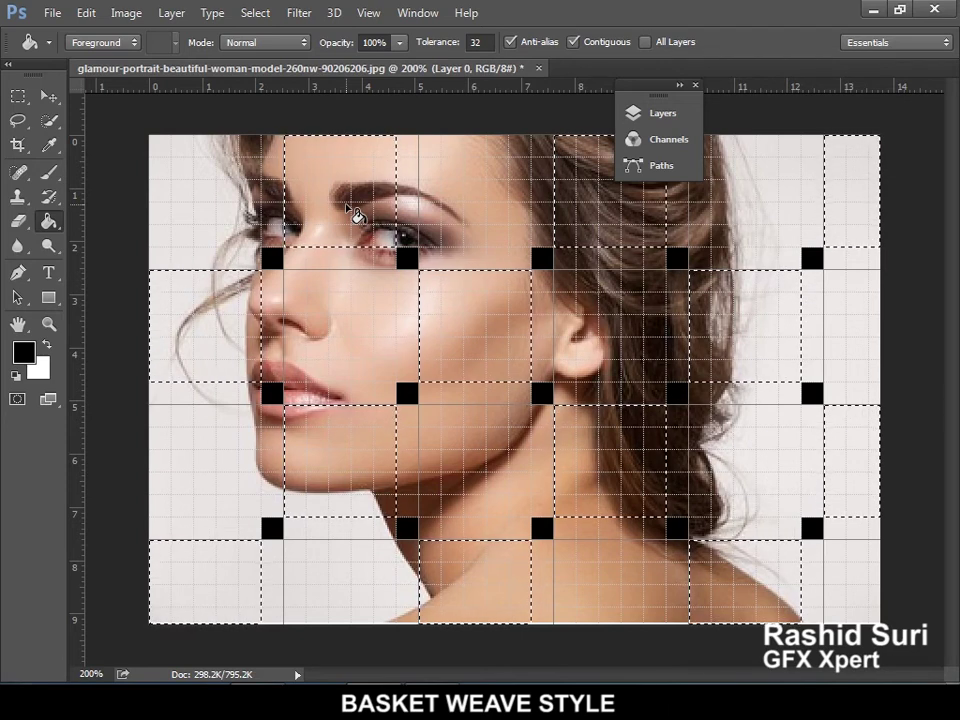
# Copy the selected portrait pieces to a new Layer 3 with Layer via Copy.
pyautogui.click(645, 113)
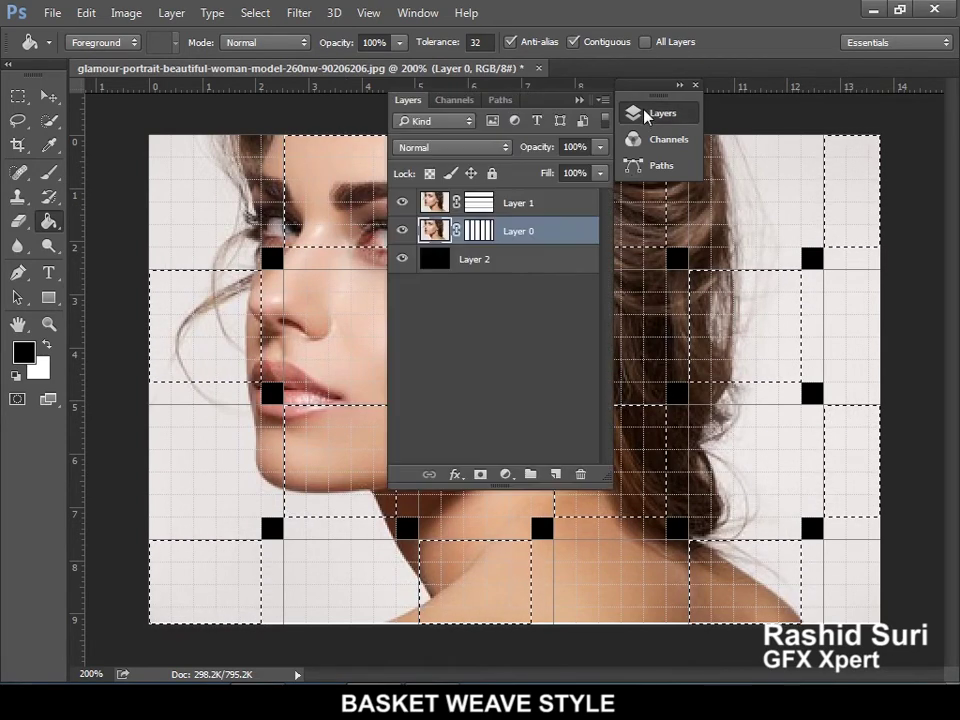
pyautogui.moveTo(560, 100); pyautogui.dragTo(851, 147)
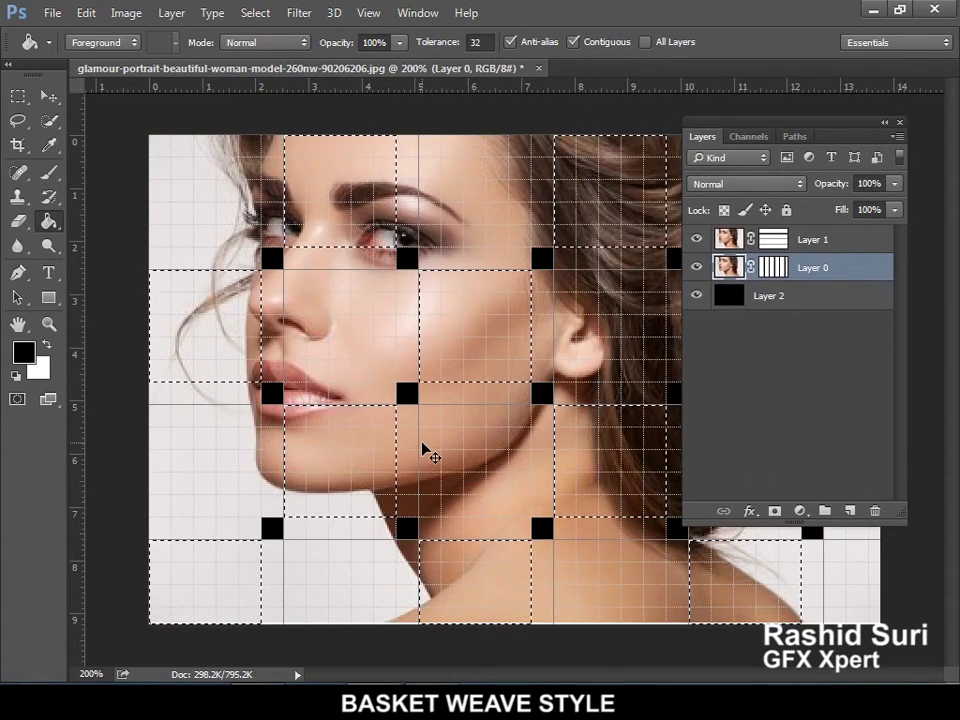
pyautogui.hotkey('ctrl', 'j')
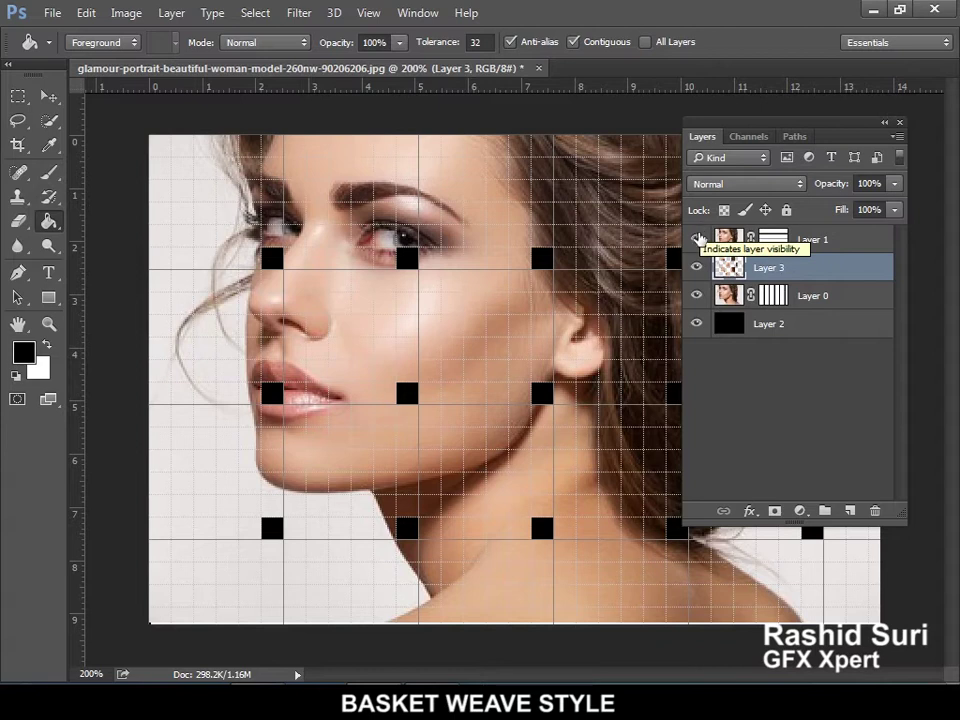
# Hide Layer 1 and Layer 0 to inspect Layer 3 alone, then show them again.
pyautogui.click(697, 240)
pyautogui.click(697, 296)
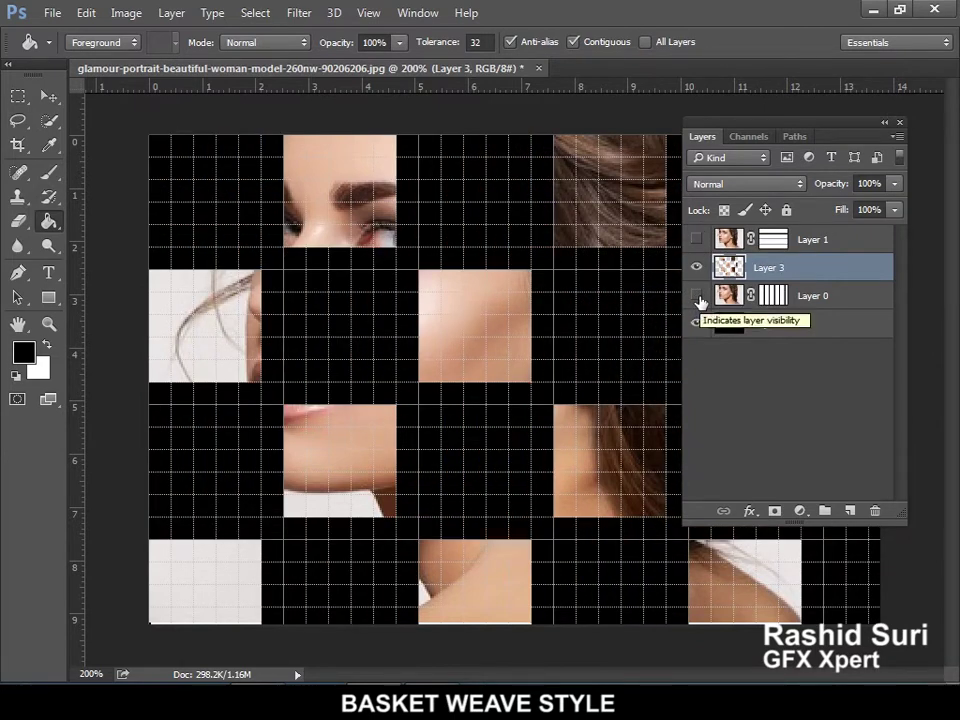
pyautogui.click(698, 296)
pyautogui.click(697, 240)
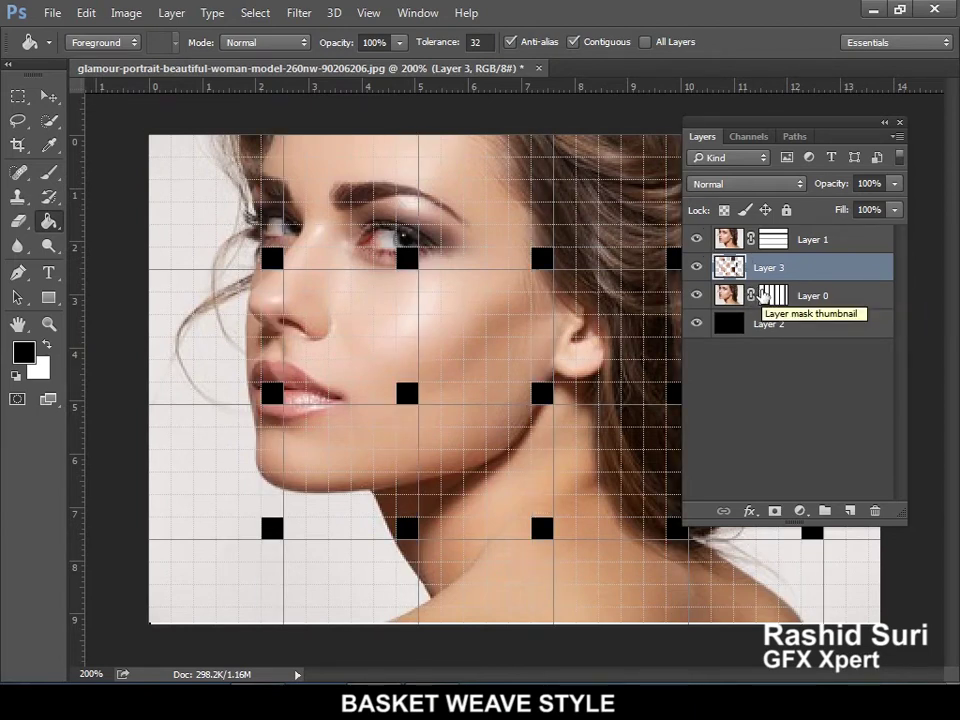
# Load both stripe masks as a selection and, in Quick Mask, mask the eyebrow and upper-right hair squares.
pyautogui.moveTo(778, 299)
pyautogui.mouseDown()
pyautogui.moveTo(773, 310)
pyautogui.moveTo(776, 249)
pyautogui.mouseUp()
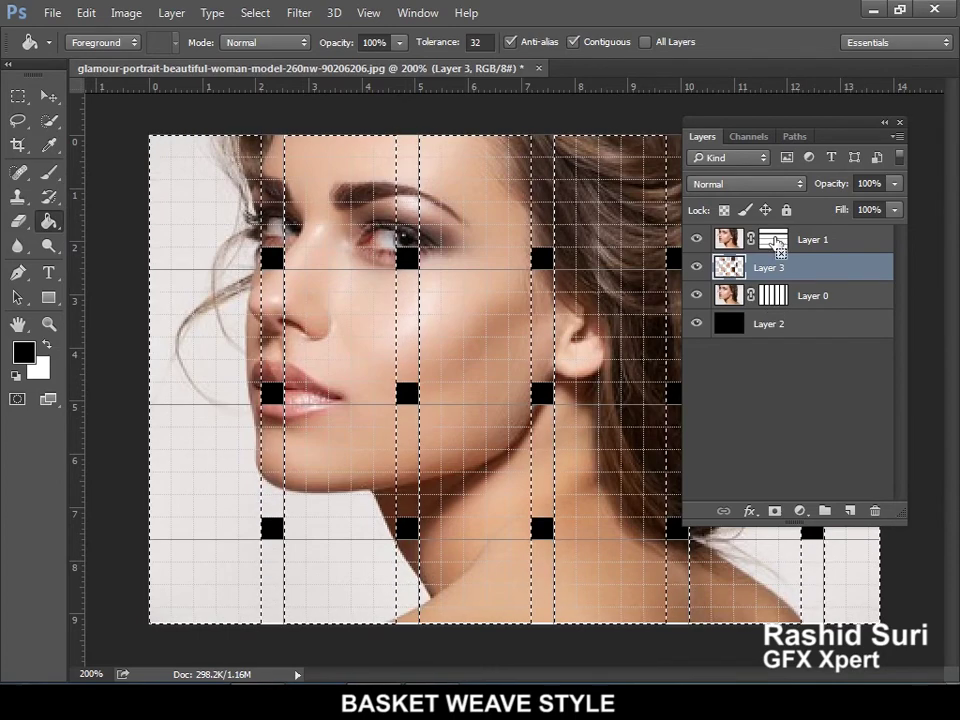
pyautogui.keyDown('ctrl'); pyautogui.keyDown('shift'); pyautogui.click(776, 247); pyautogui.keyUp('shift'); pyautogui.keyUp('ctrl')
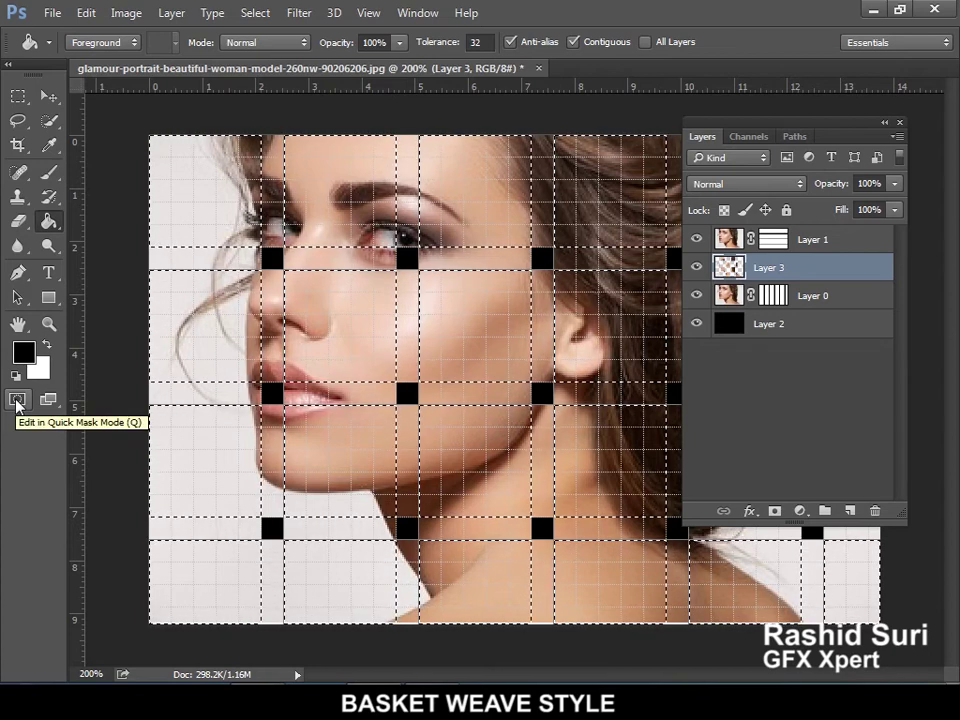
pyautogui.click(17, 400)
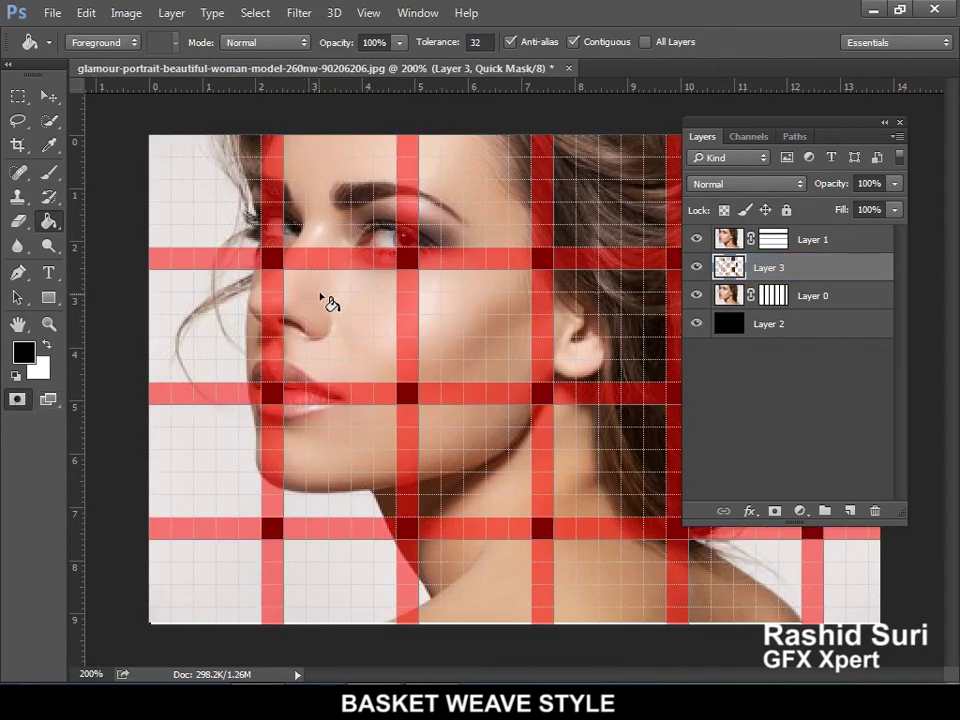
pyautogui.click(320, 199)
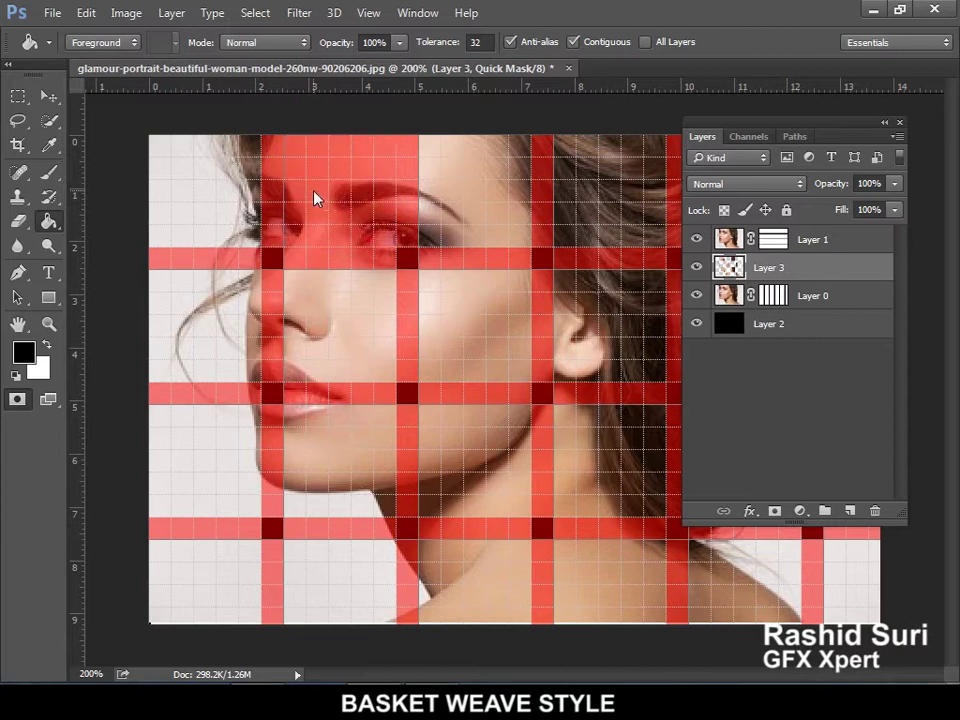
pyautogui.click(611, 193)
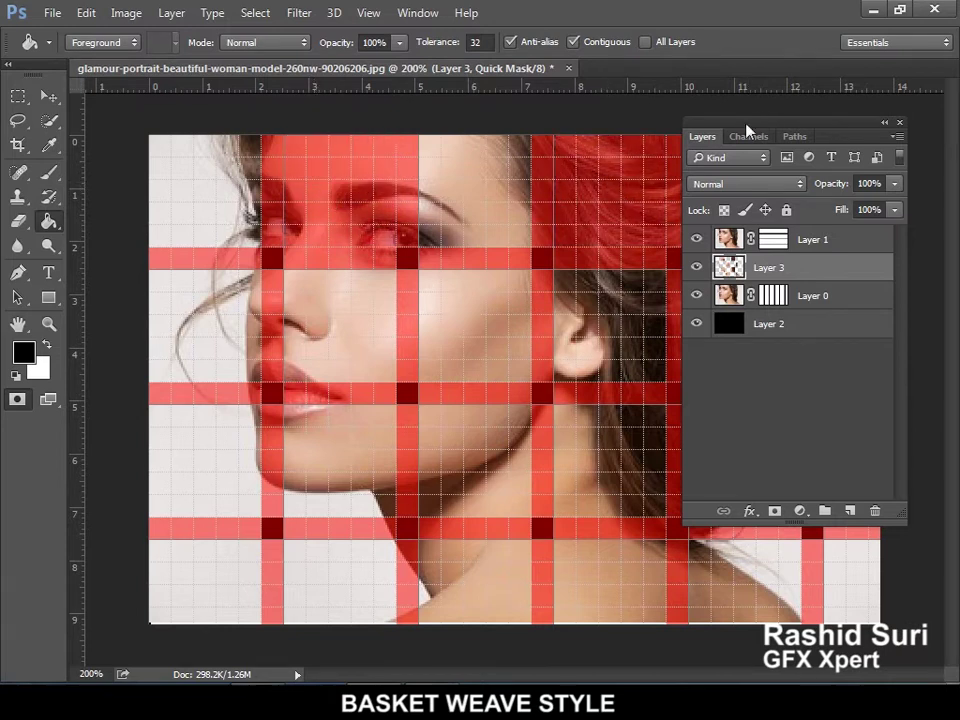
pyautogui.moveTo(746, 129); pyautogui.dragTo(667, 40)
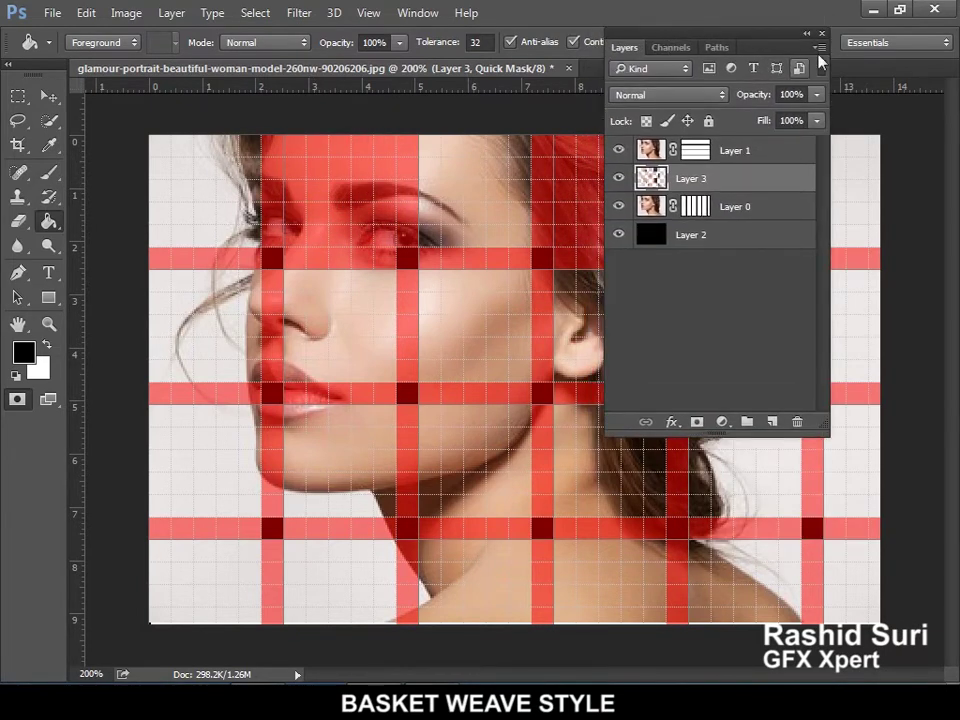
pyautogui.click(807, 34)
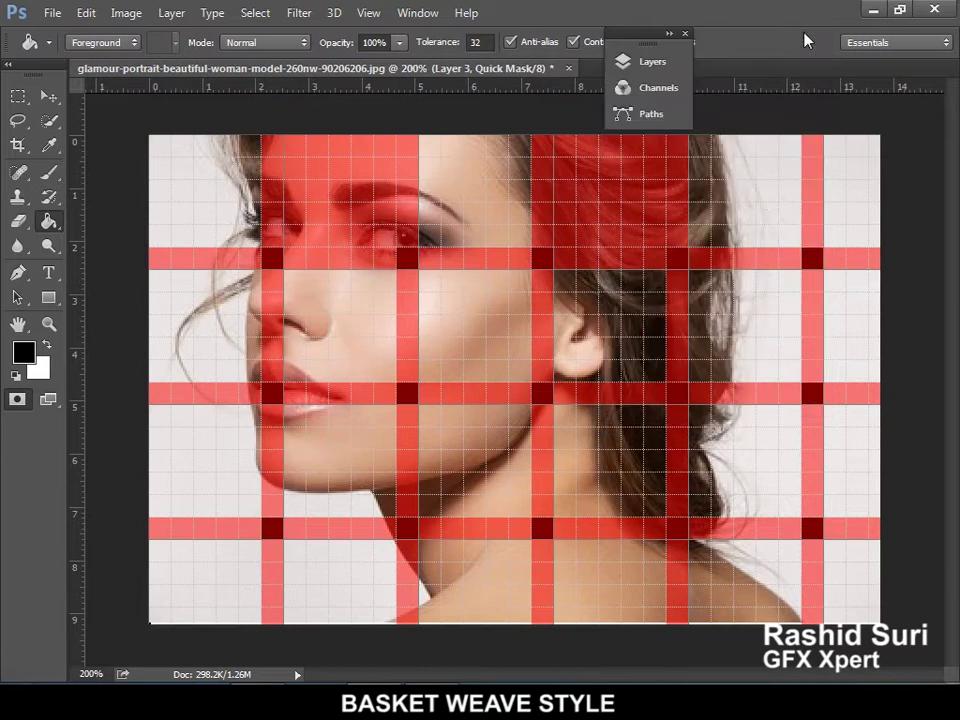
# Mask the remaining corner, ear, cheek, jaw, neck and bottom-row squares, then exit Quick Mask.
pyautogui.click(832, 190)
pyautogui.click(729, 315)
pyautogui.click(437, 302)
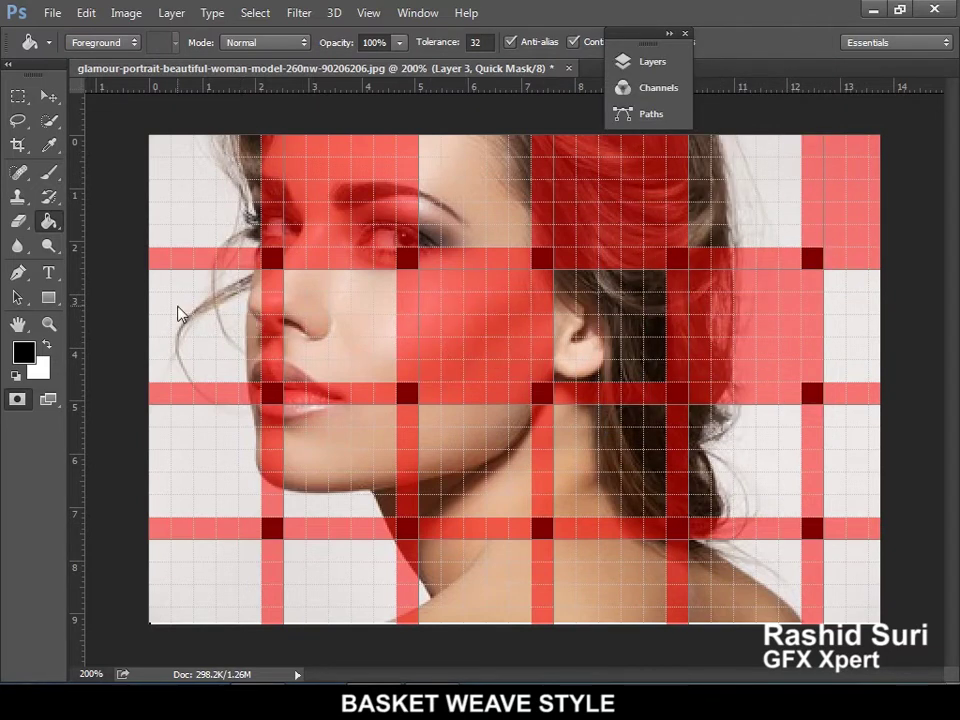
pyautogui.click(177, 313)
pyautogui.click(314, 471)
pyautogui.click(641, 469)
pyautogui.click(836, 484)
pyautogui.click(754, 589)
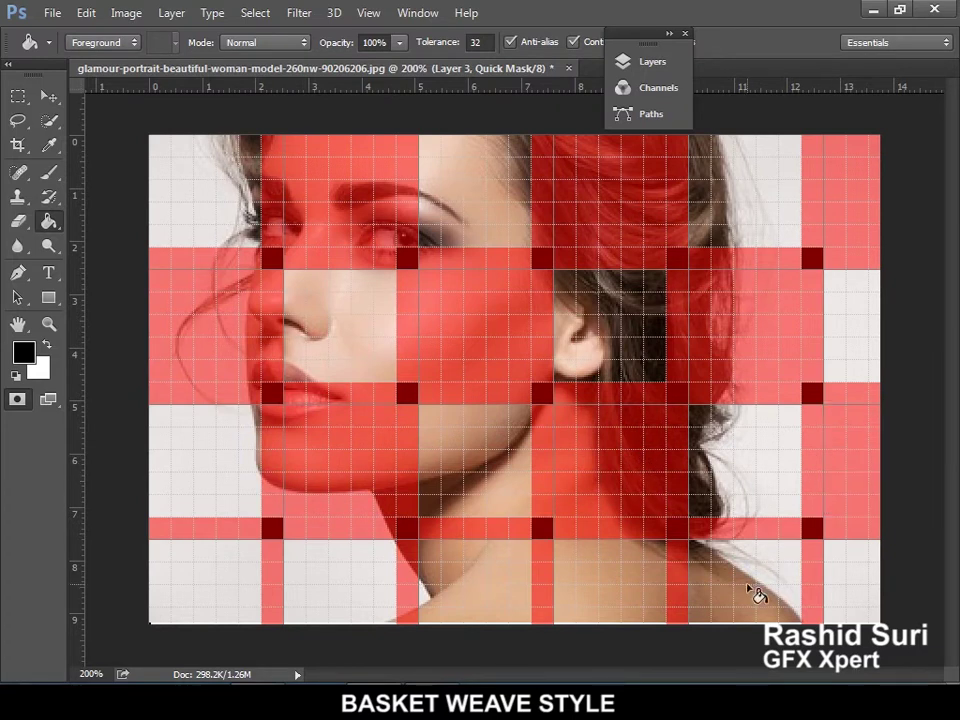
pyautogui.click(450, 577)
pyautogui.click(189, 578)
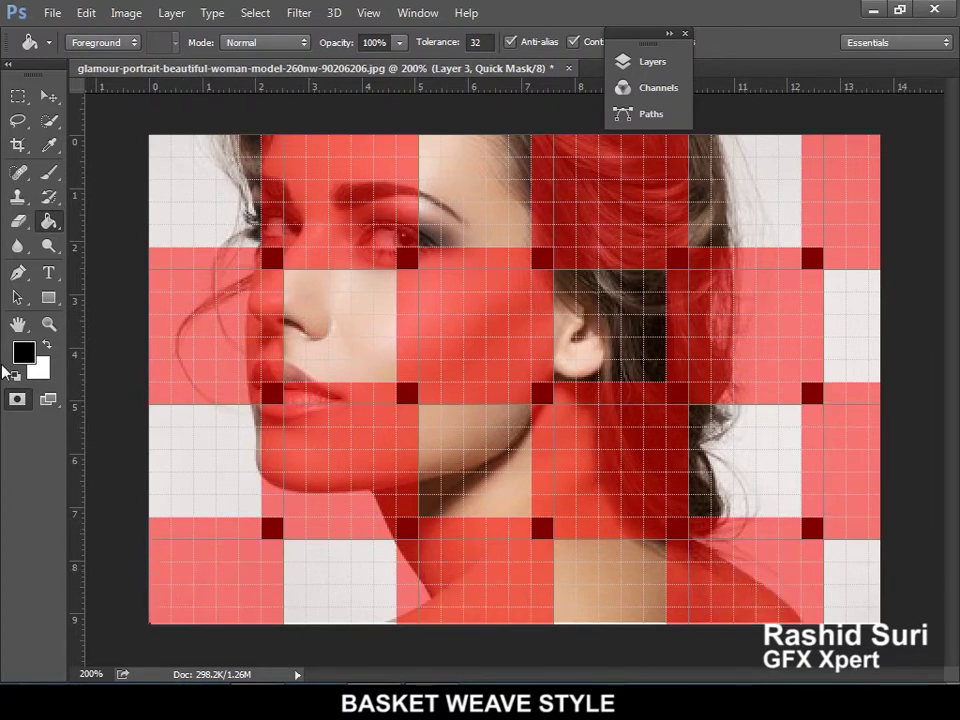
pyautogui.click(21, 403)
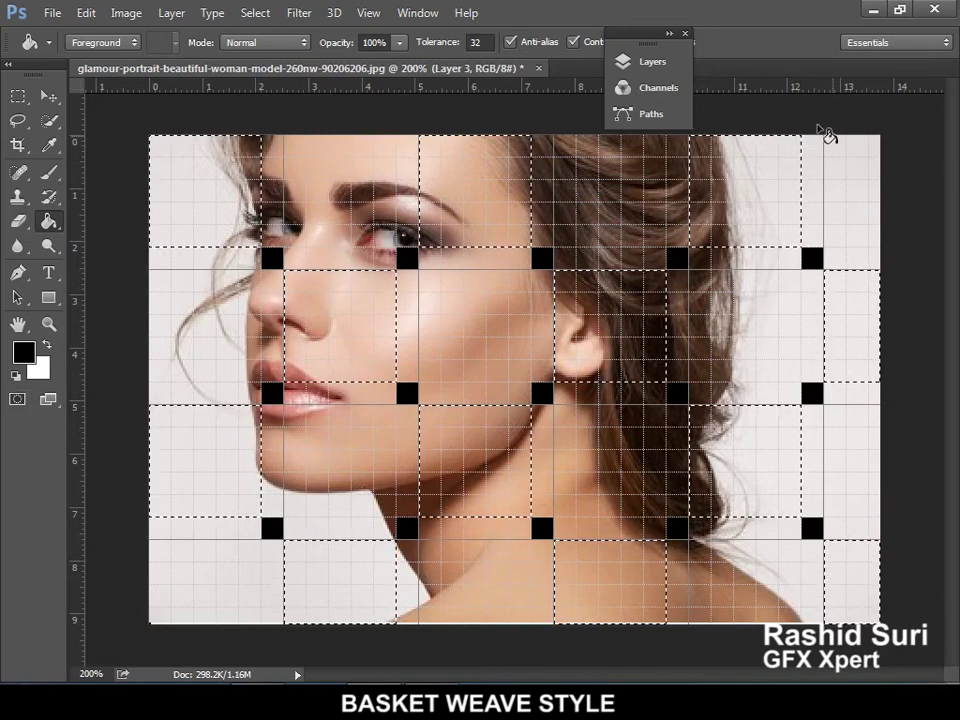
# Copy Layer 1's selected squares to a new Layer 4.
pyautogui.click(643, 61)
pyautogui.moveTo(555, 52)
pyautogui.mouseDown()
pyautogui.moveTo(940, 150)
pyautogui.moveTo(826, 134)
pyautogui.mouseUp()
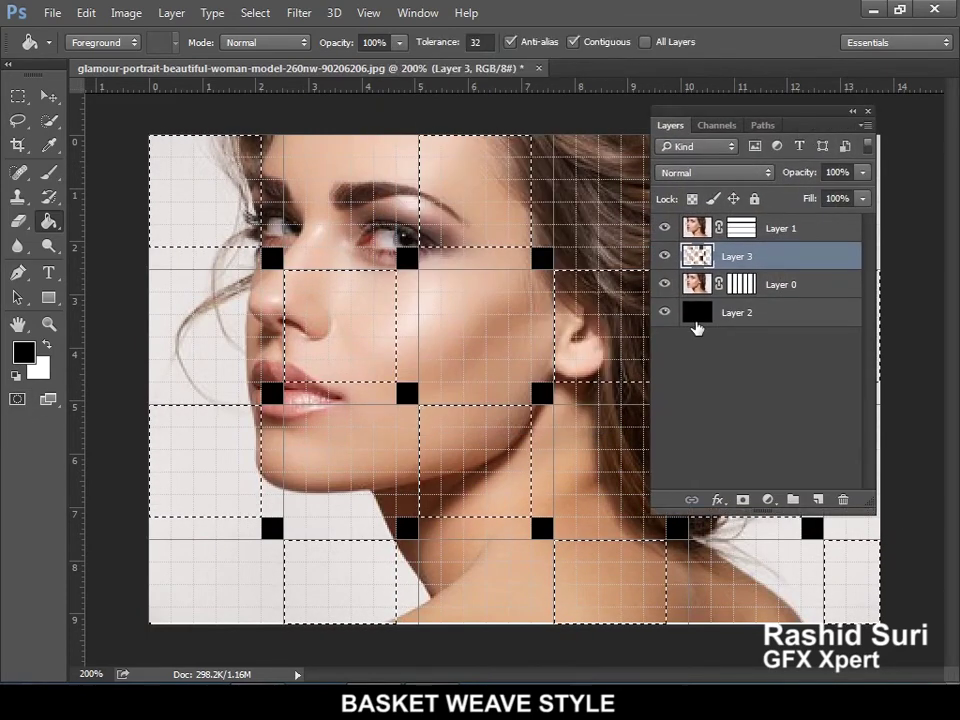
pyautogui.click(768, 232)
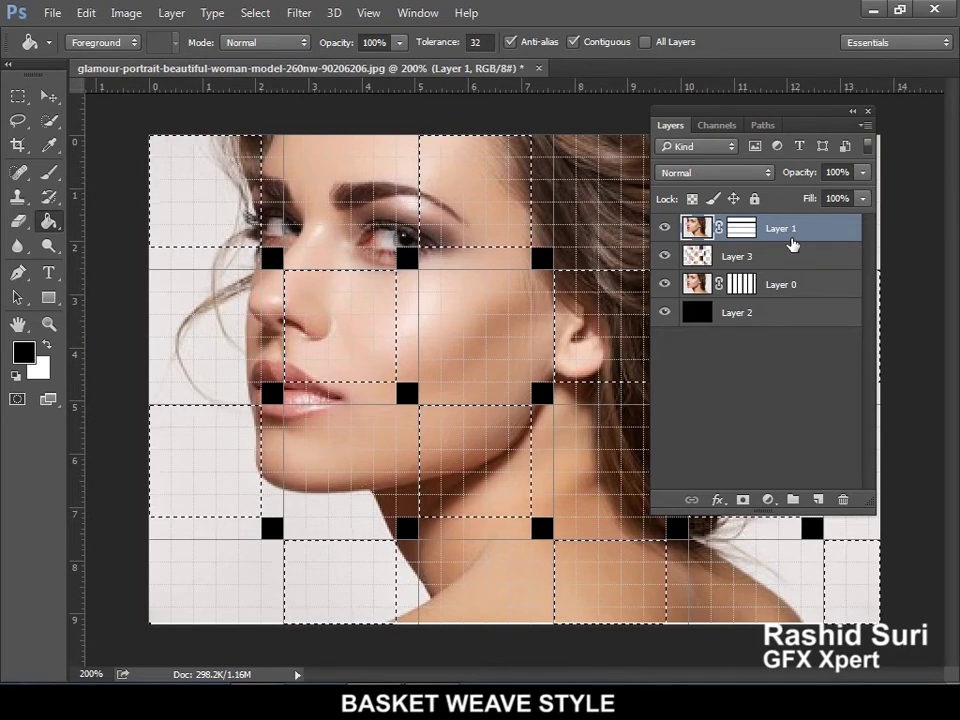
pyautogui.hotkey('ctrl', 'j')
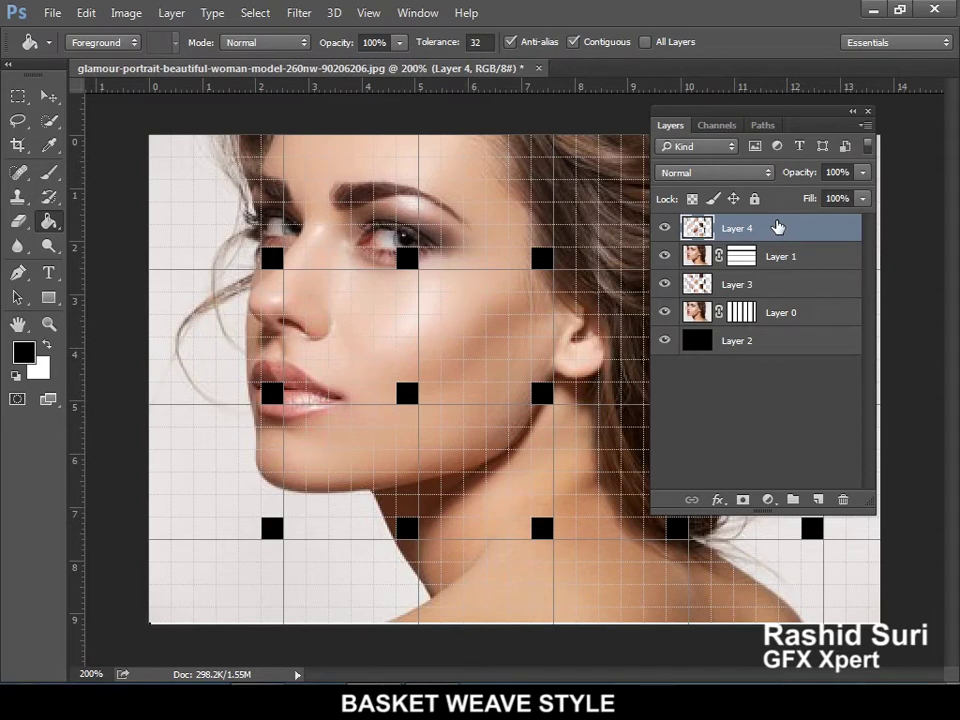
# Use Create Clipping Mask so Layer 4 clips to Layer 1 and Layer 3 to Layer 0.
pyautogui.click(170, 13)
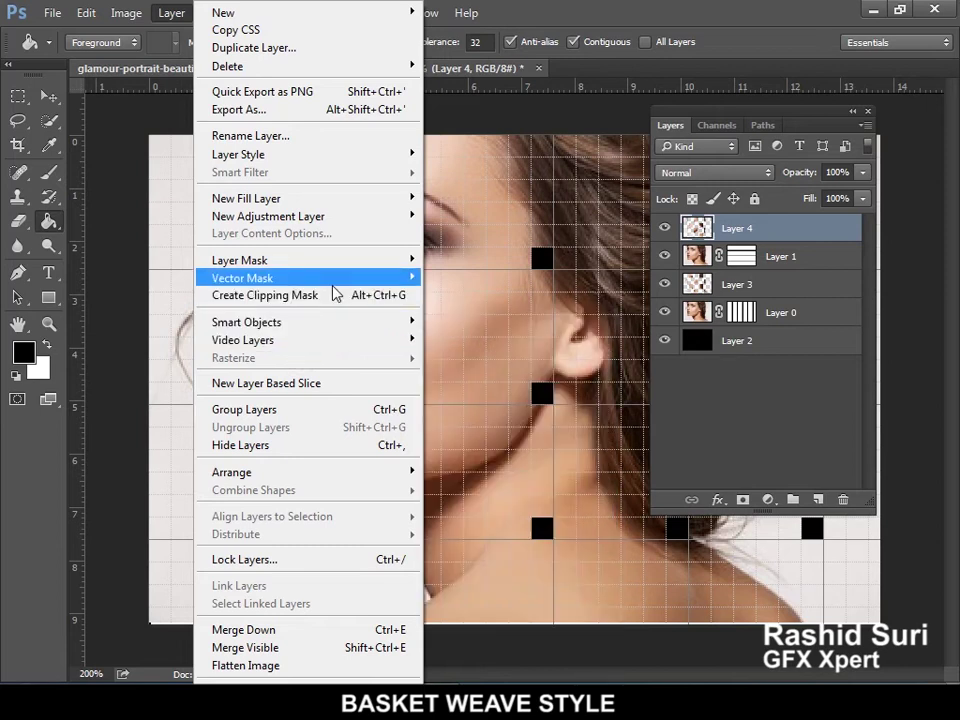
pyautogui.click(265, 295)
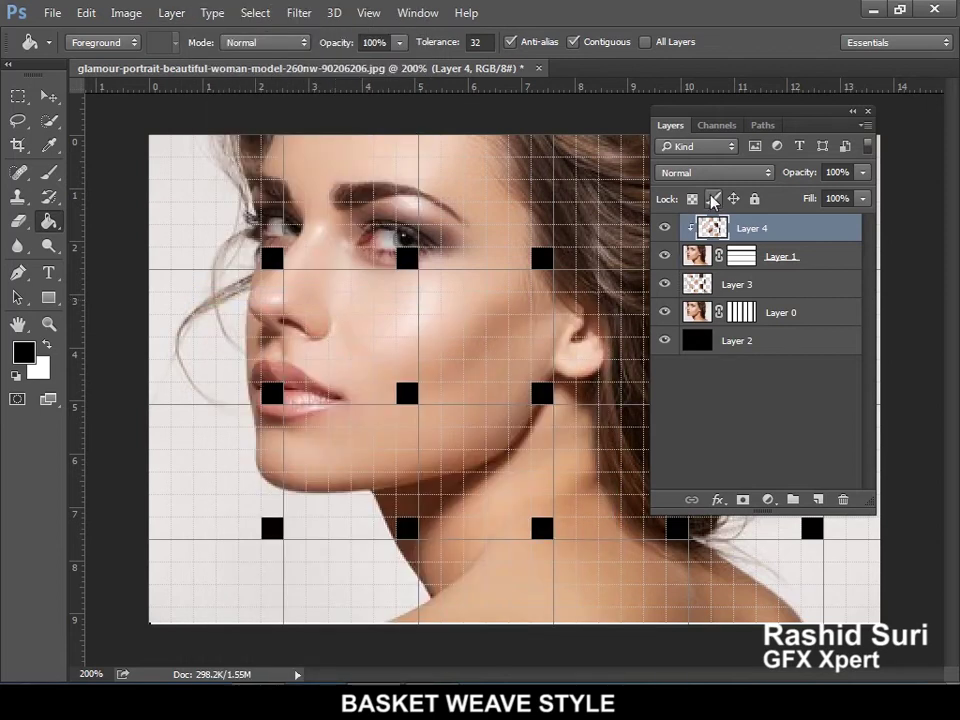
pyautogui.click(771, 290)
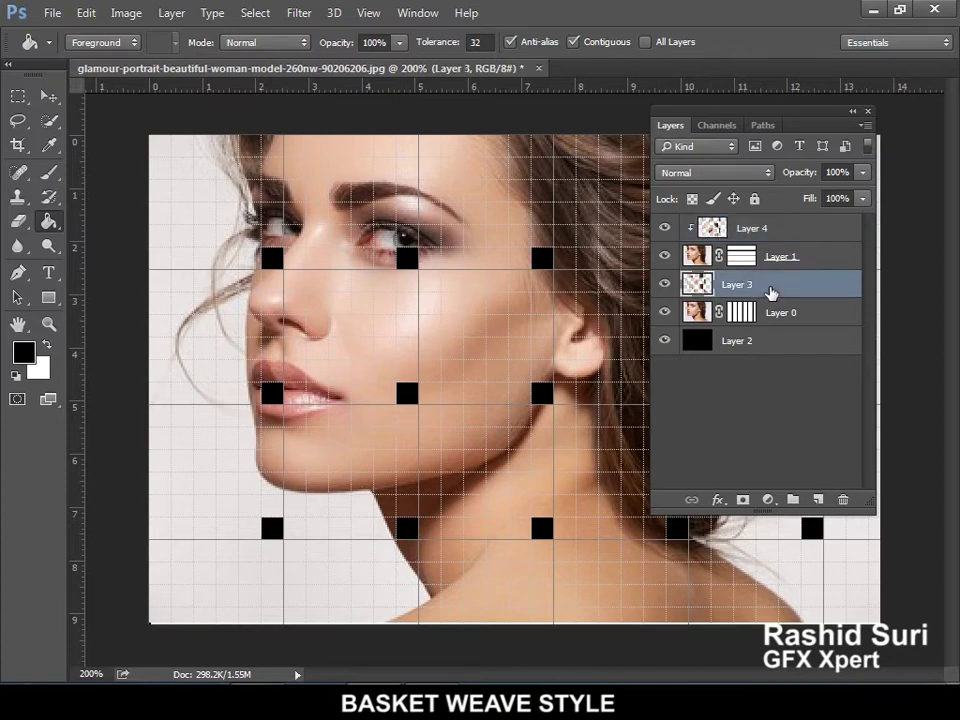
pyautogui.rightClick(777, 288)
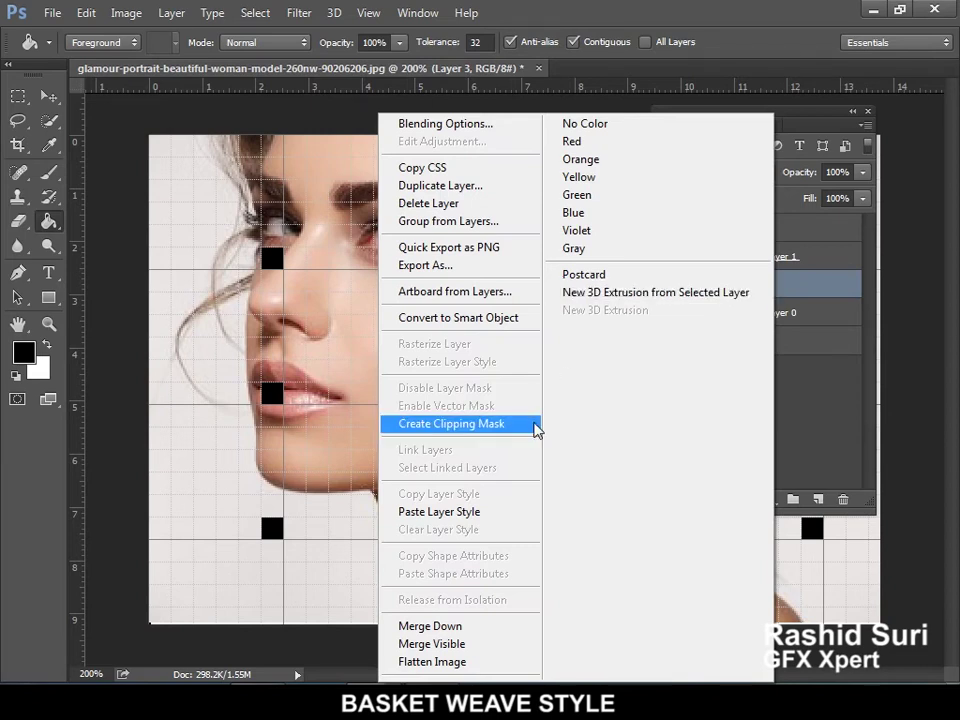
pyautogui.click(463, 424)
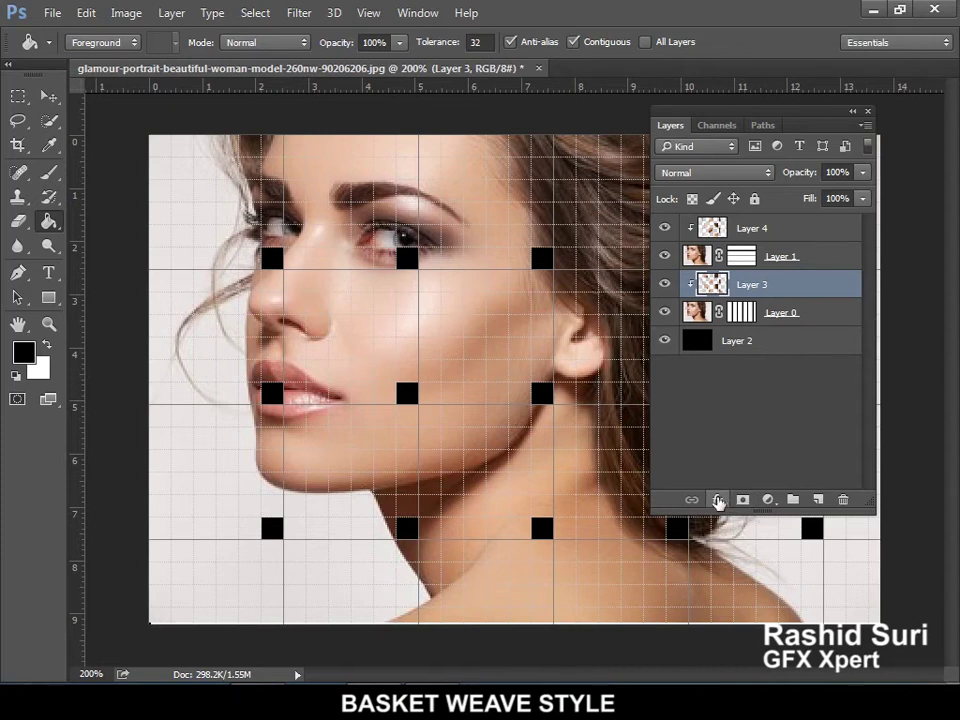
# Add a Normal-mode Outer Glow to Layer 3 at 98% opacity and 8 px size.
pyautogui.click(718, 502)
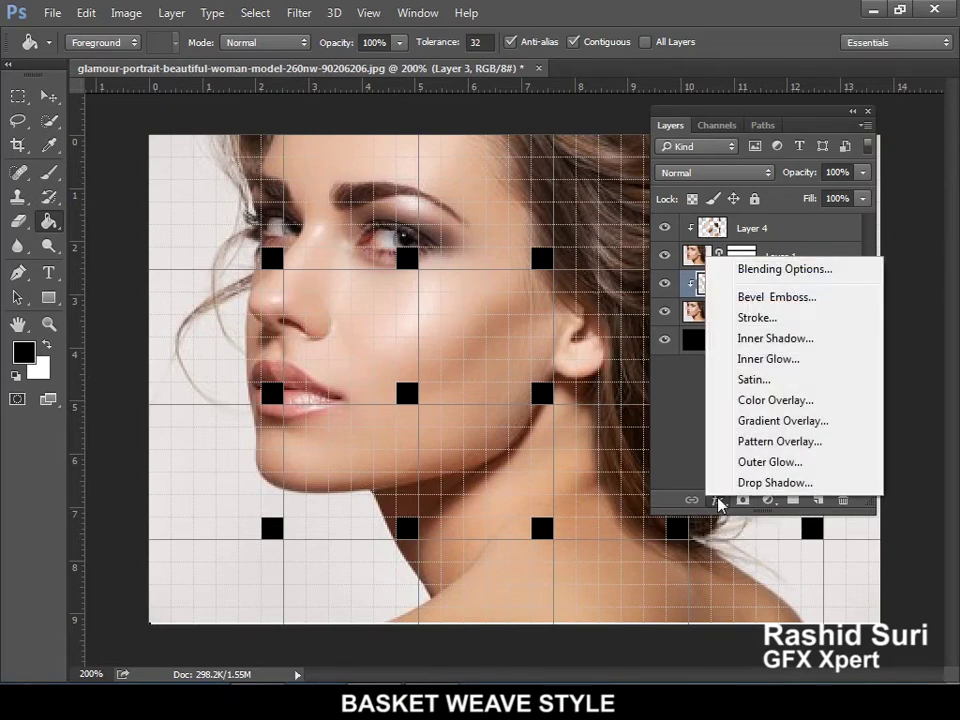
pyautogui.click(750, 465)
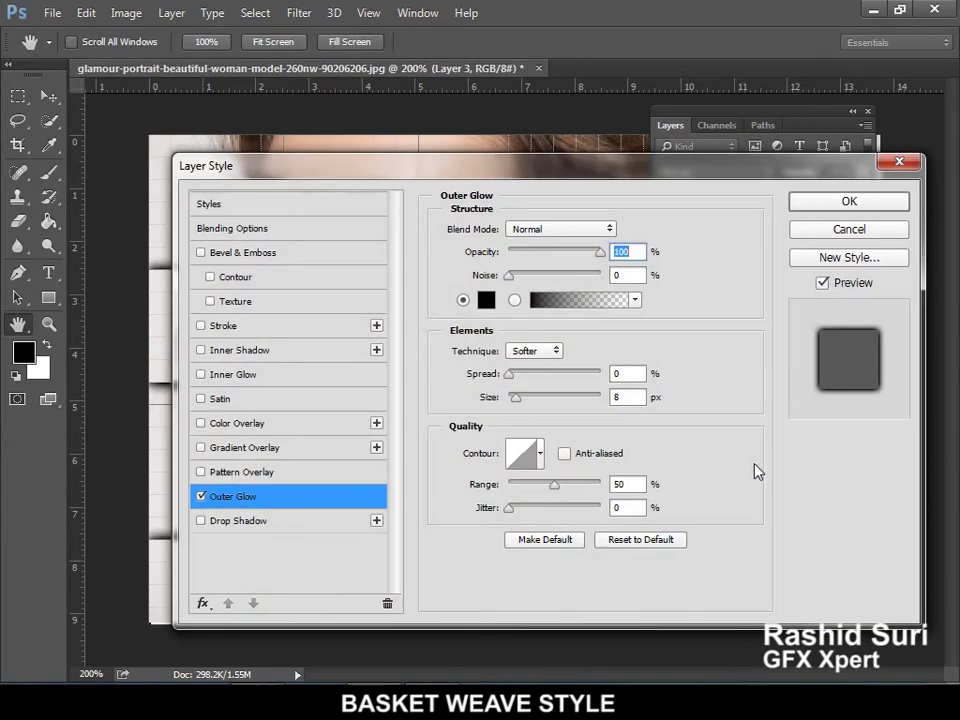
pyautogui.moveTo(450, 174); pyautogui.dragTo(569, 227)
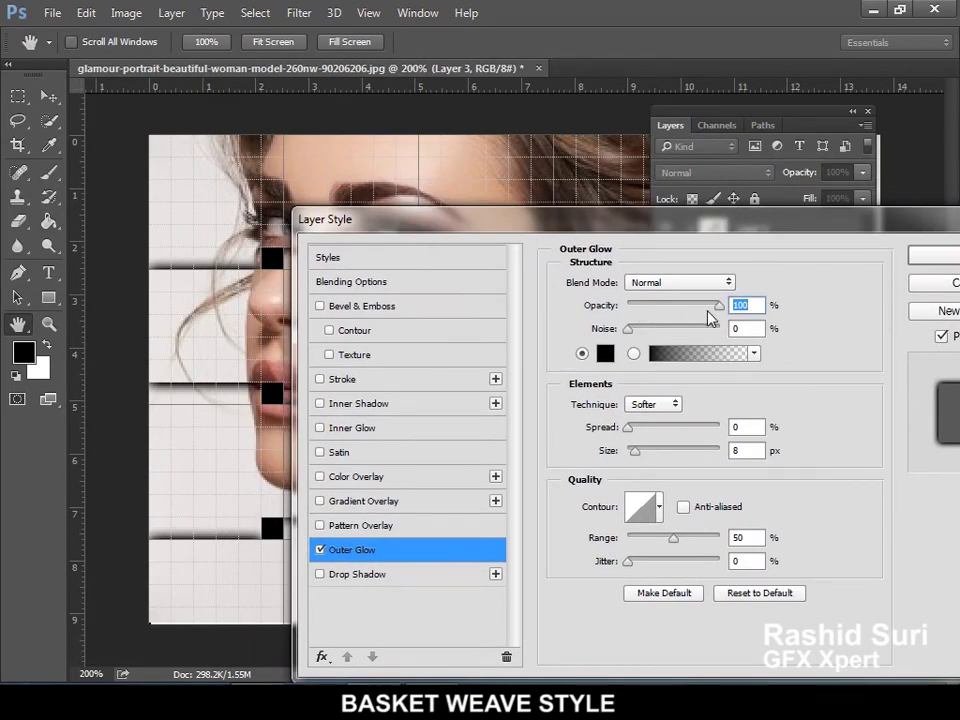
pyautogui.moveTo(720, 316)
pyautogui.mouseDown()
pyautogui.moveTo(705, 313)
pyautogui.moveTo(716, 308)
pyautogui.mouseUp()
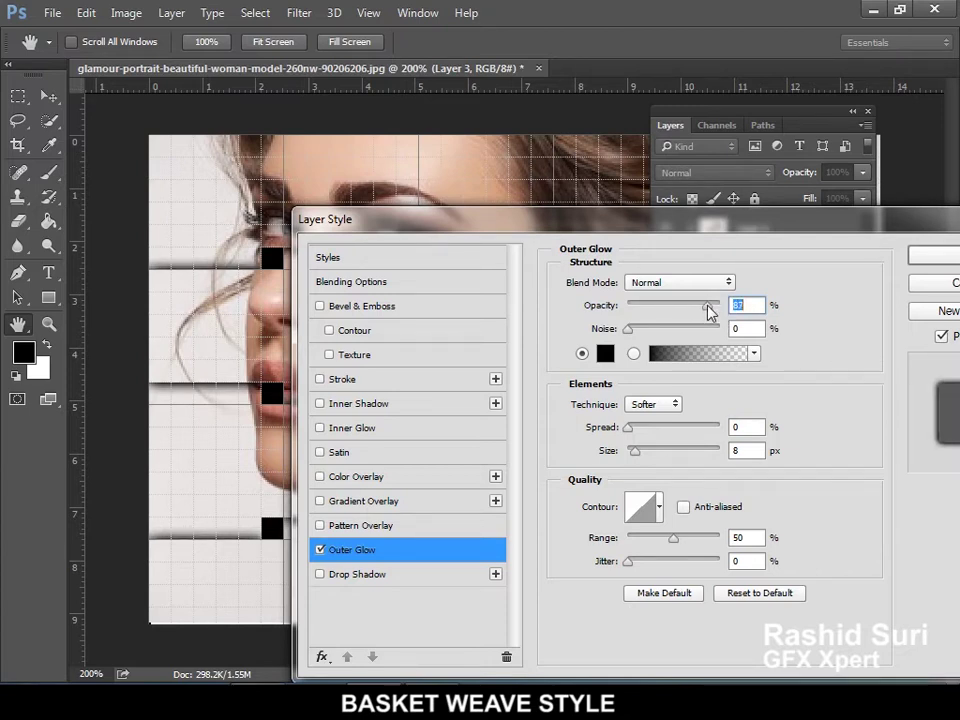
pyautogui.click(728, 282)
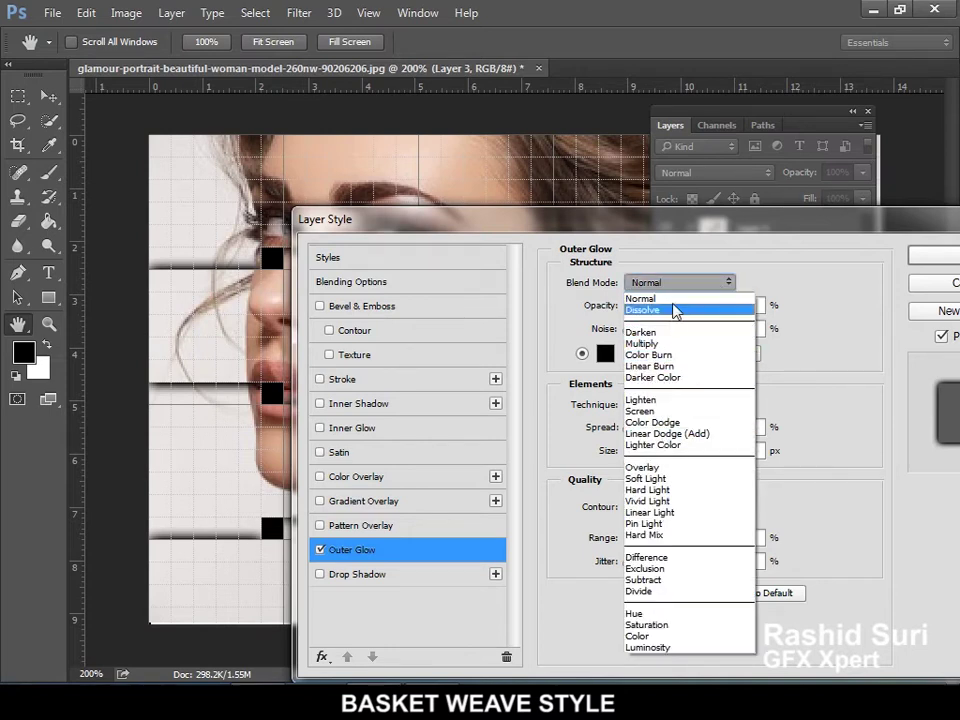
pyautogui.press('Escape')
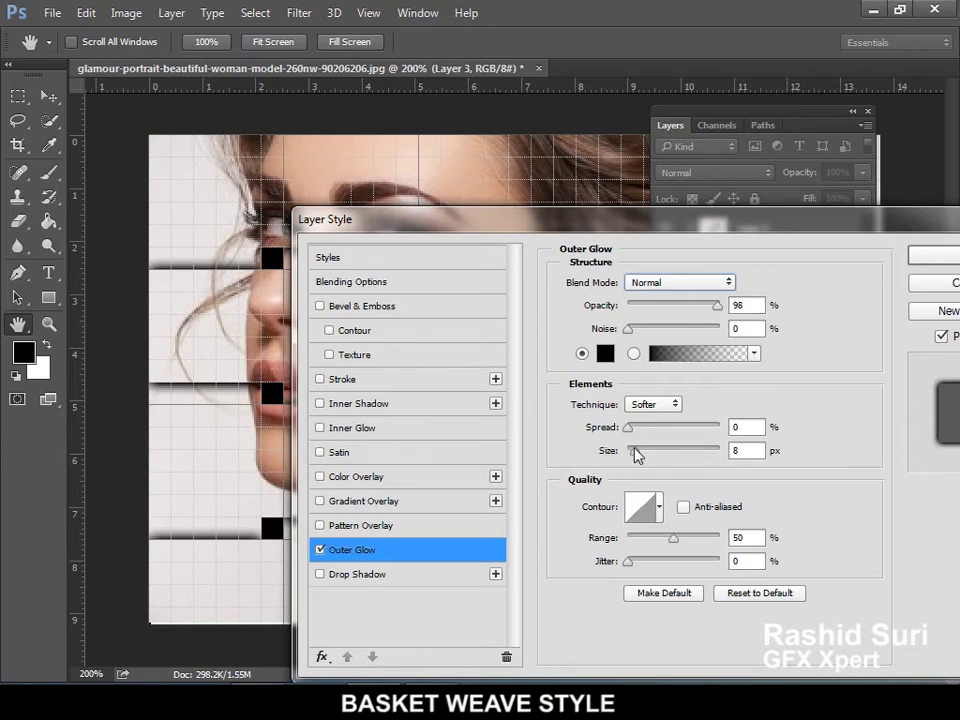
pyautogui.moveTo(633, 451)
pyautogui.mouseDown()
pyautogui.moveTo(650, 450)
pyautogui.moveTo(583, 448)
pyautogui.mouseUp()
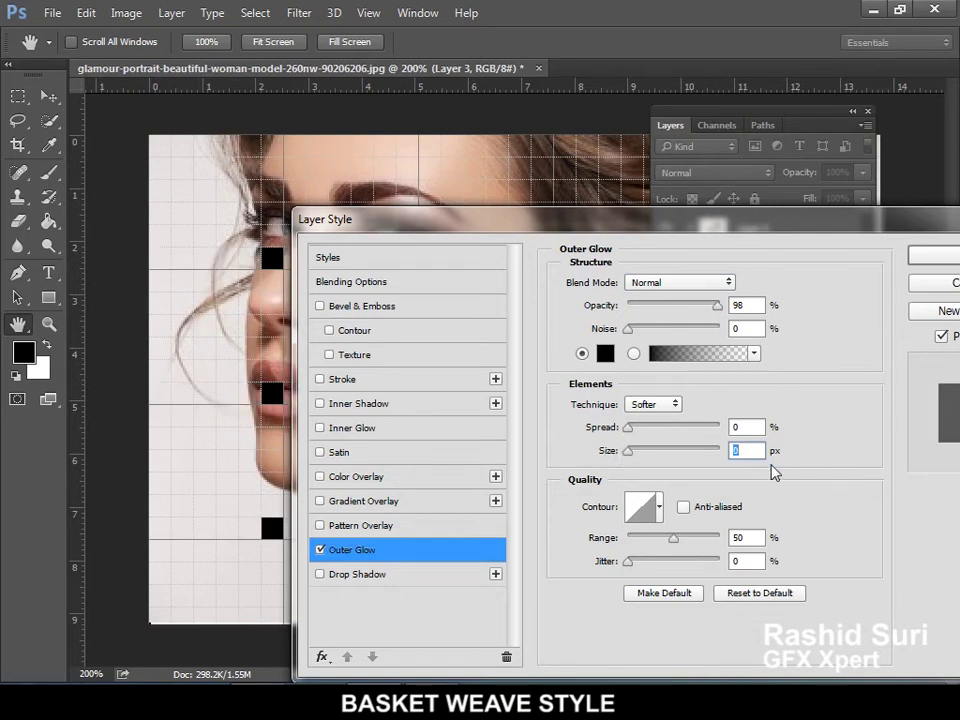
pyautogui.write('8')
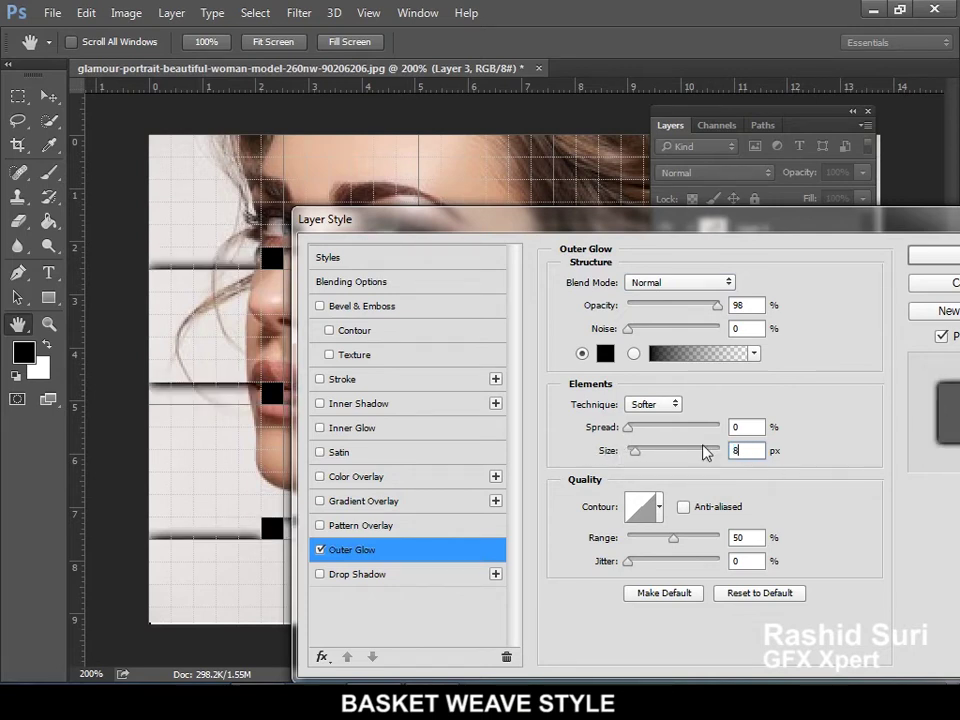
pyautogui.click(928, 258)
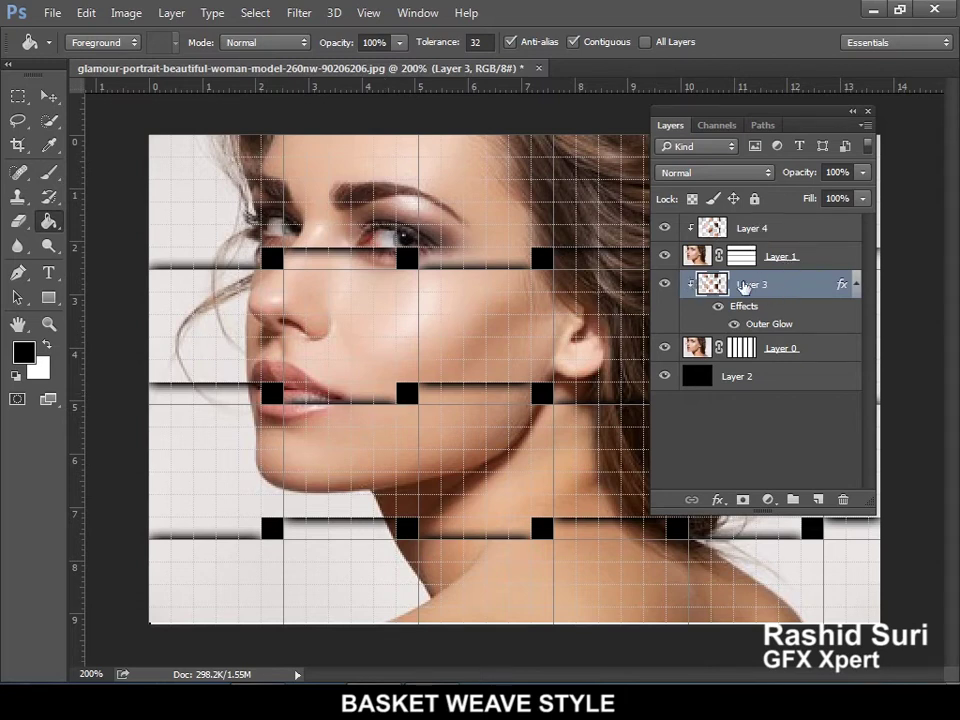
# Copy Layer 3's layer style and paste its Outer Glow onto Layer 4.
pyautogui.rightClick(798, 288)
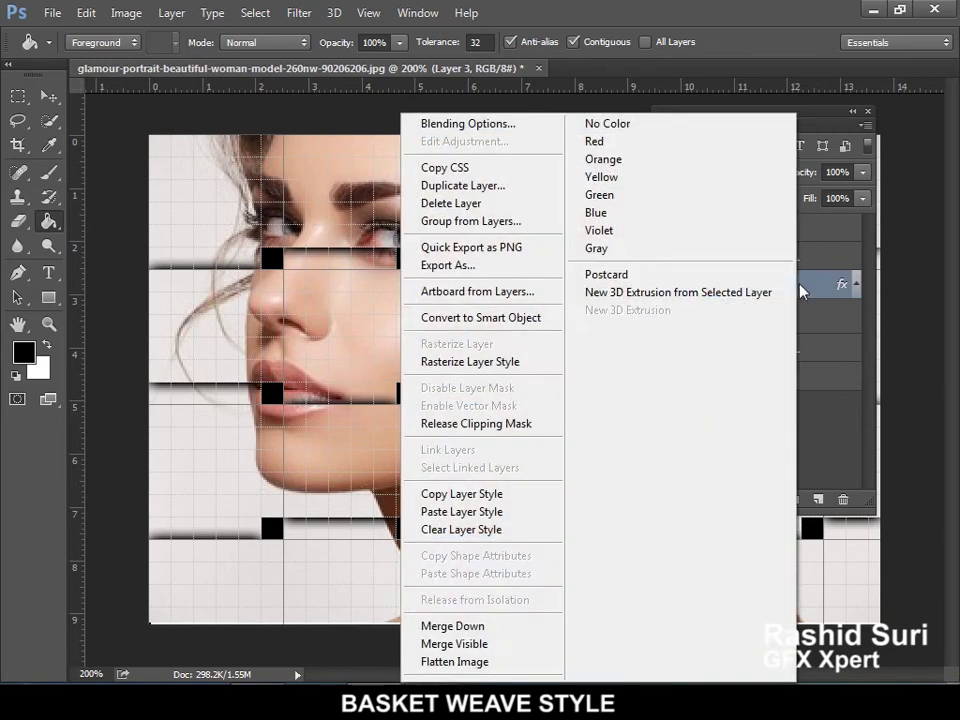
pyautogui.click(510, 500)
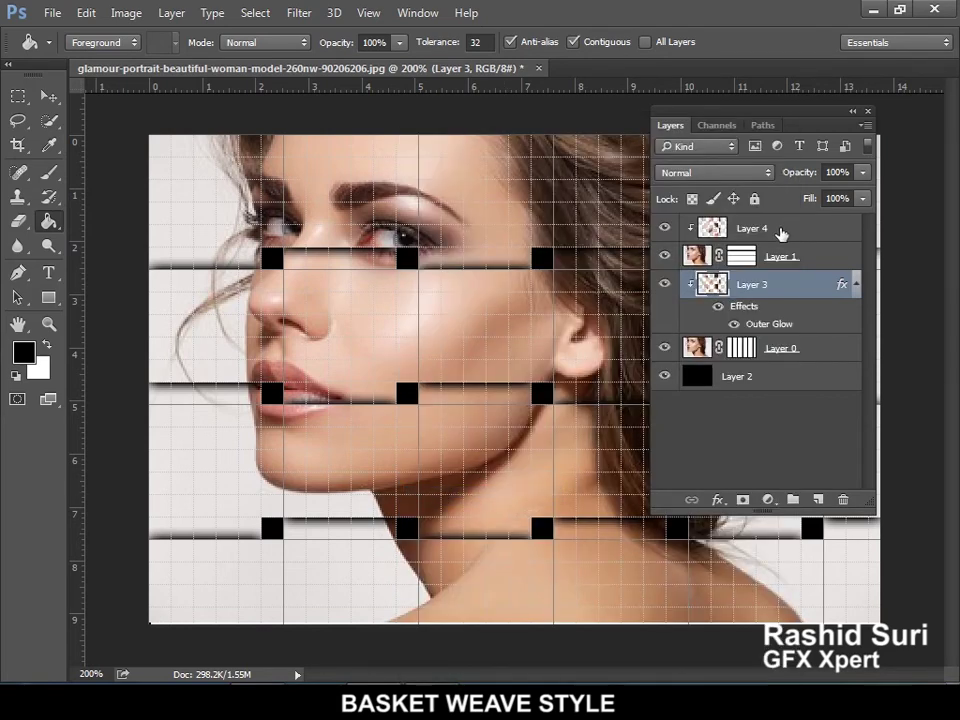
pyautogui.click(781, 233)
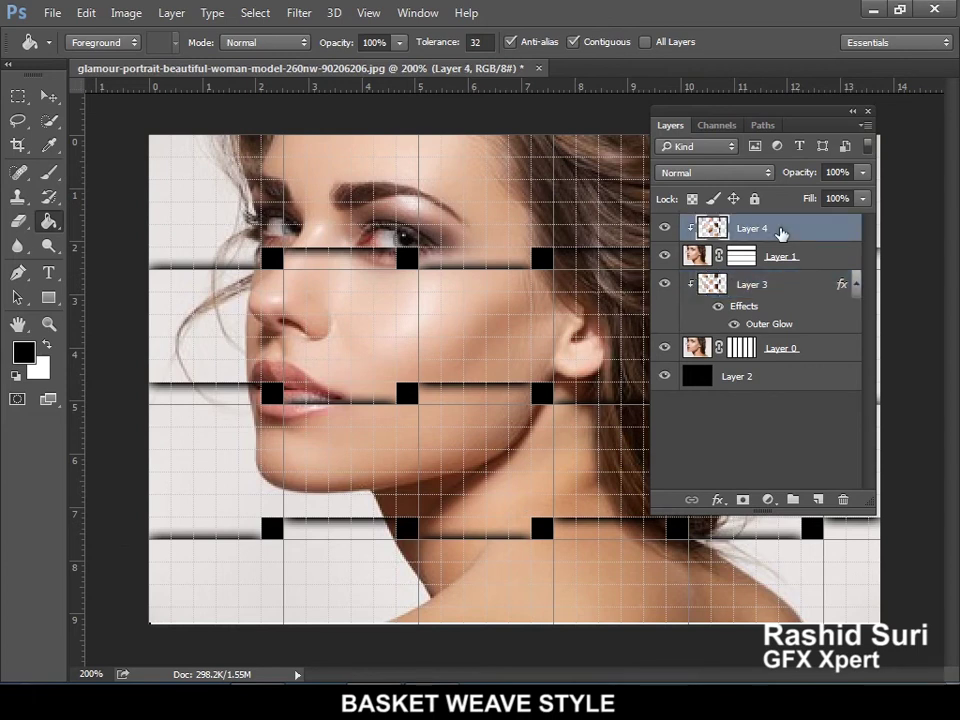
pyautogui.rightClick(781, 233)
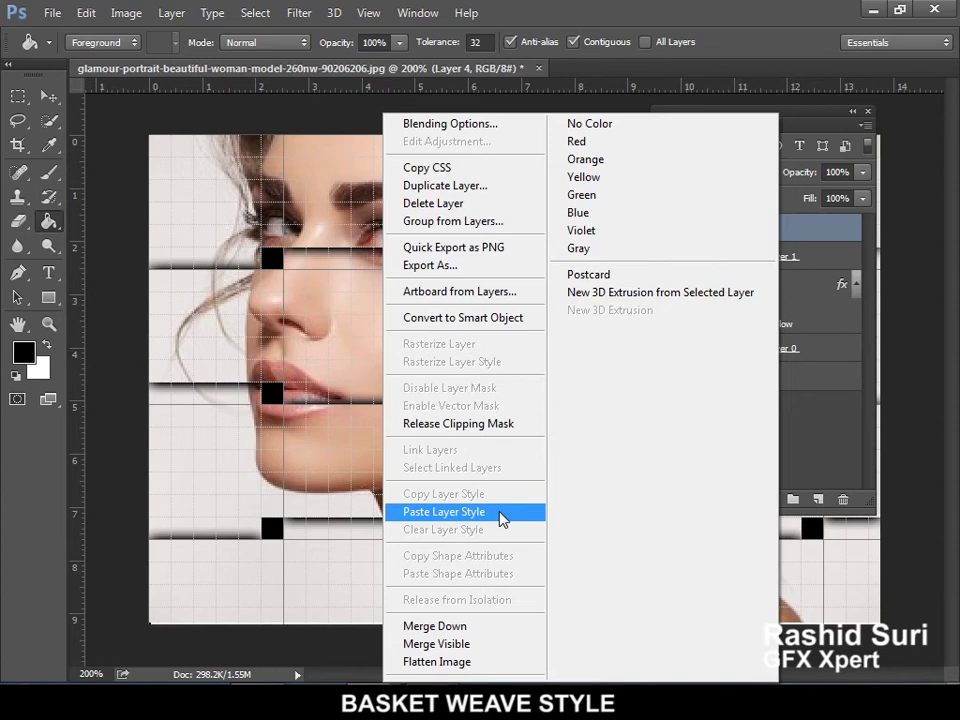
pyautogui.click(502, 514)
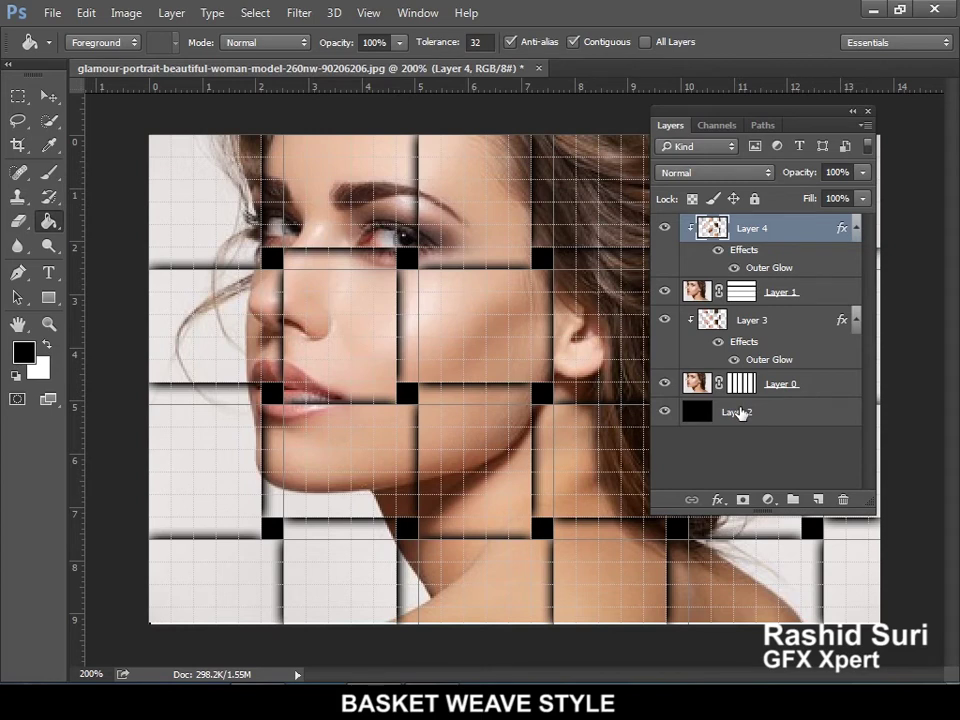
pyautogui.keyDown('ctrl'); pyautogui.click(795, 300); pyautogui.keyUp('ctrl')
# Stamp all visible layers into a new merged Layer 5 with Ctrl+Alt+Shift+E.
pyautogui.keyDown('ctrl'); pyautogui.click(795, 383); pyautogui.keyUp('ctrl')
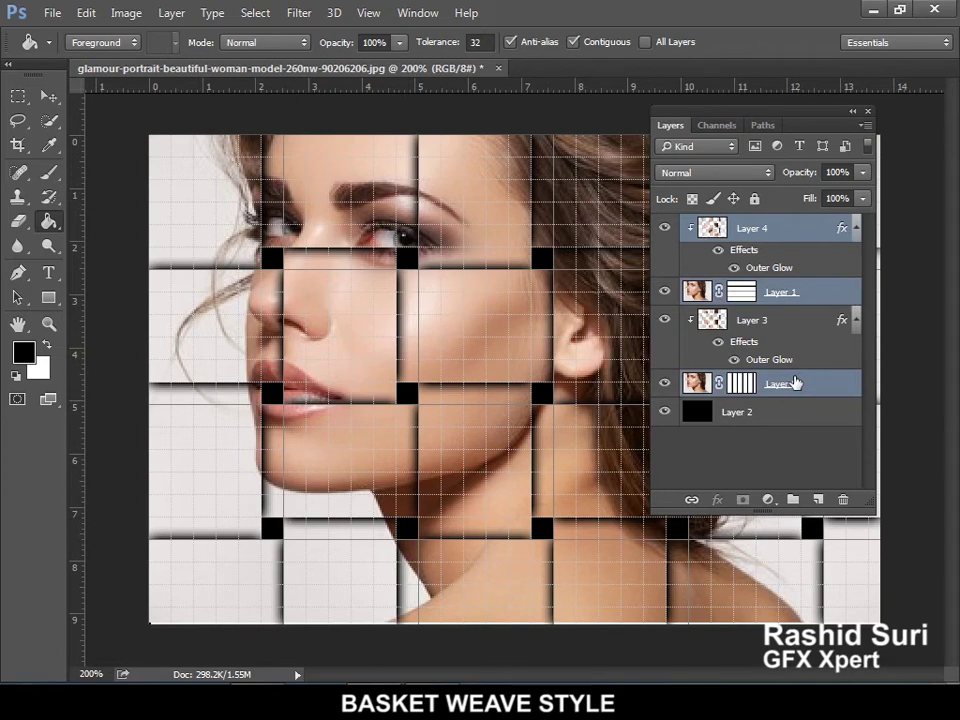
pyautogui.click(783, 241)
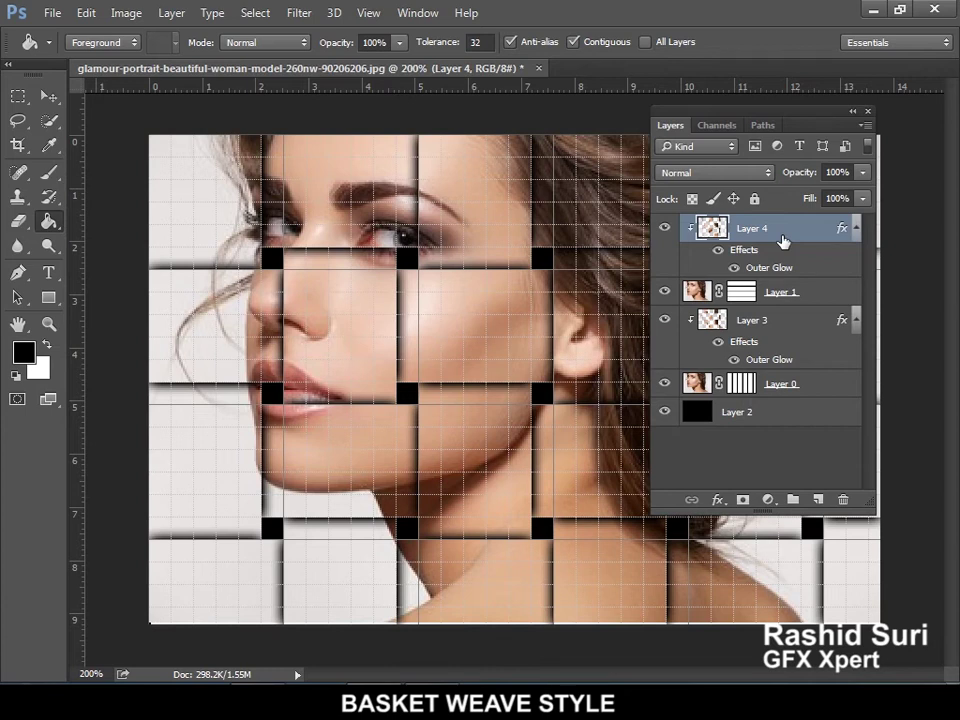
pyautogui.hotkey('ctrl', 'shift', 'alt', 'e')
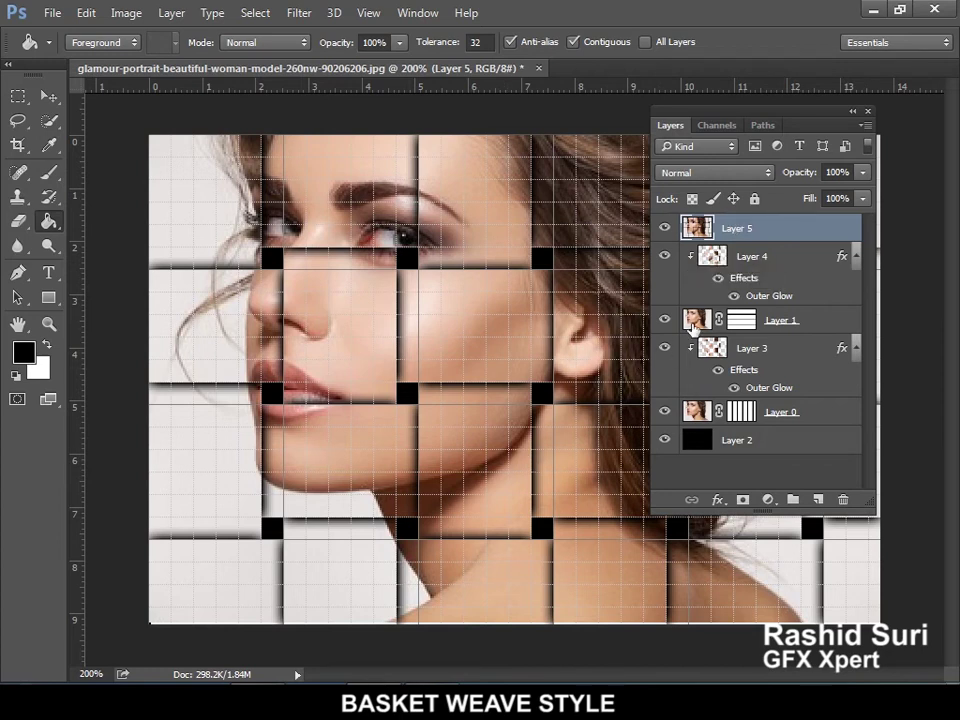
pyautogui.keyDown('alt'); pyautogui.click(686, 345); pyautogui.keyUp('alt')
# Hide Layers 4, 1, 3, 0, 2 and 5 in turn to check the merge, then show all.
pyautogui.click(664, 256)
pyautogui.click(665, 320)
pyautogui.click(665, 348)
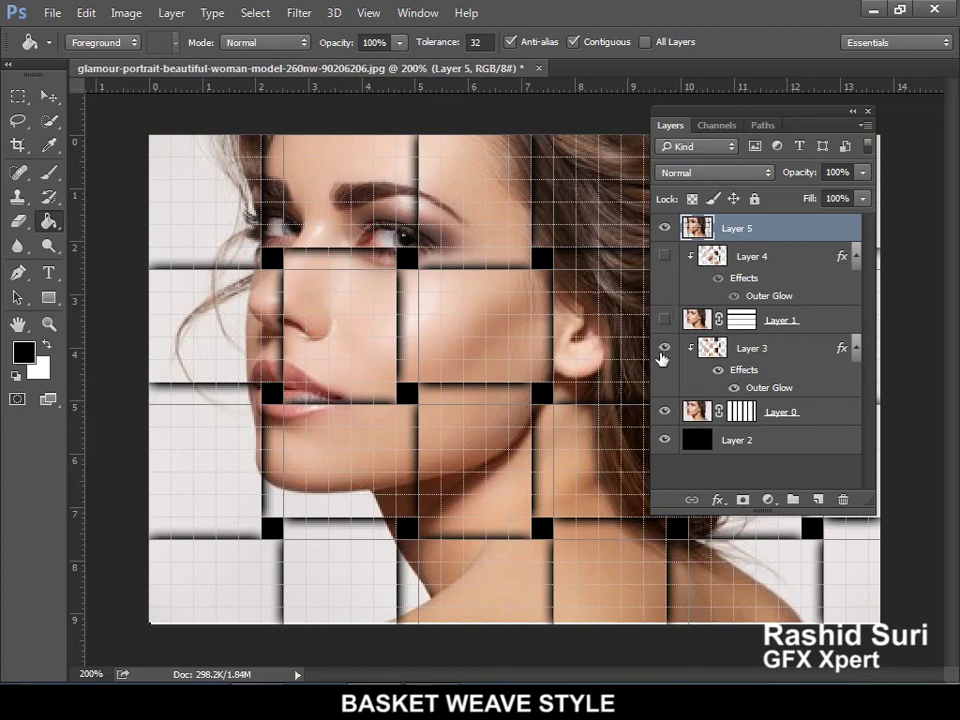
pyautogui.click(665, 412)
pyautogui.click(665, 440)
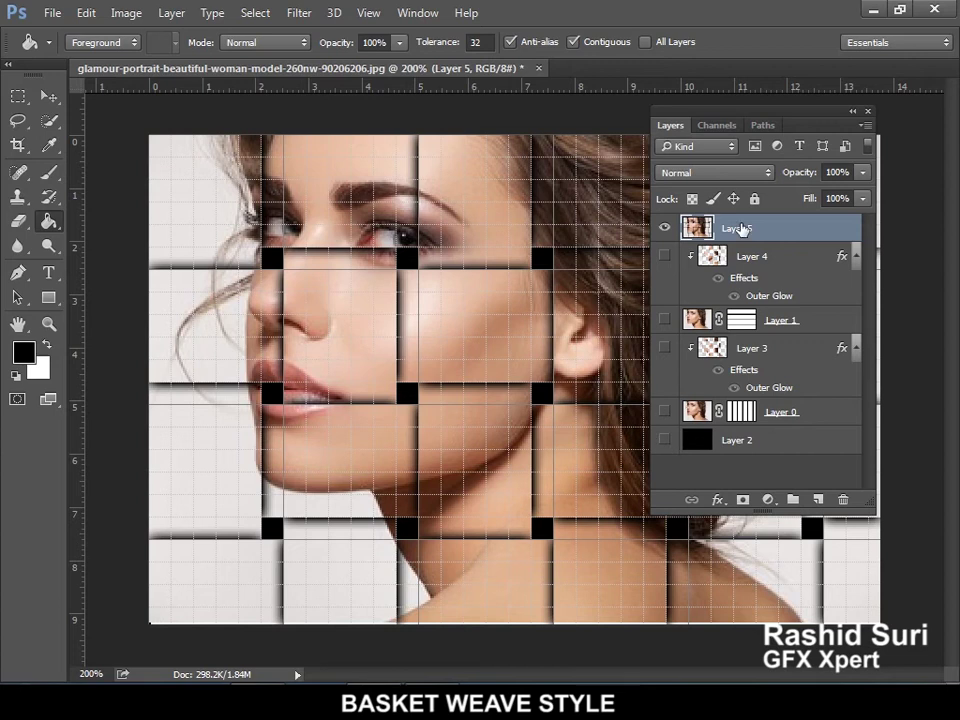
pyautogui.click(665, 229)
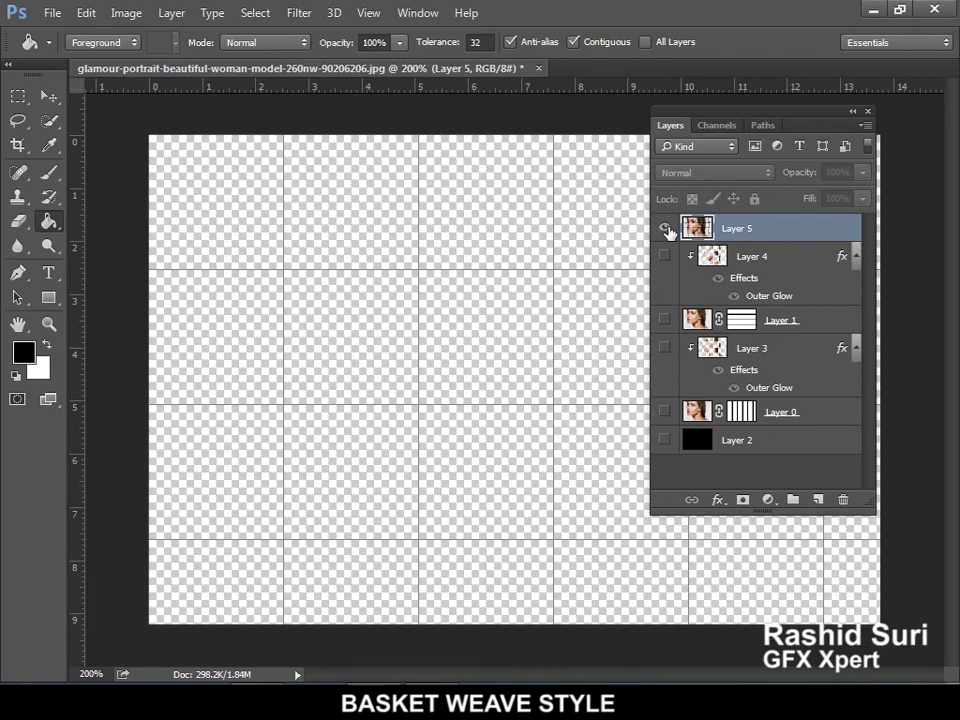
pyautogui.keyDown('alt'); pyautogui.click(665, 229); pyautogui.keyUp('alt')
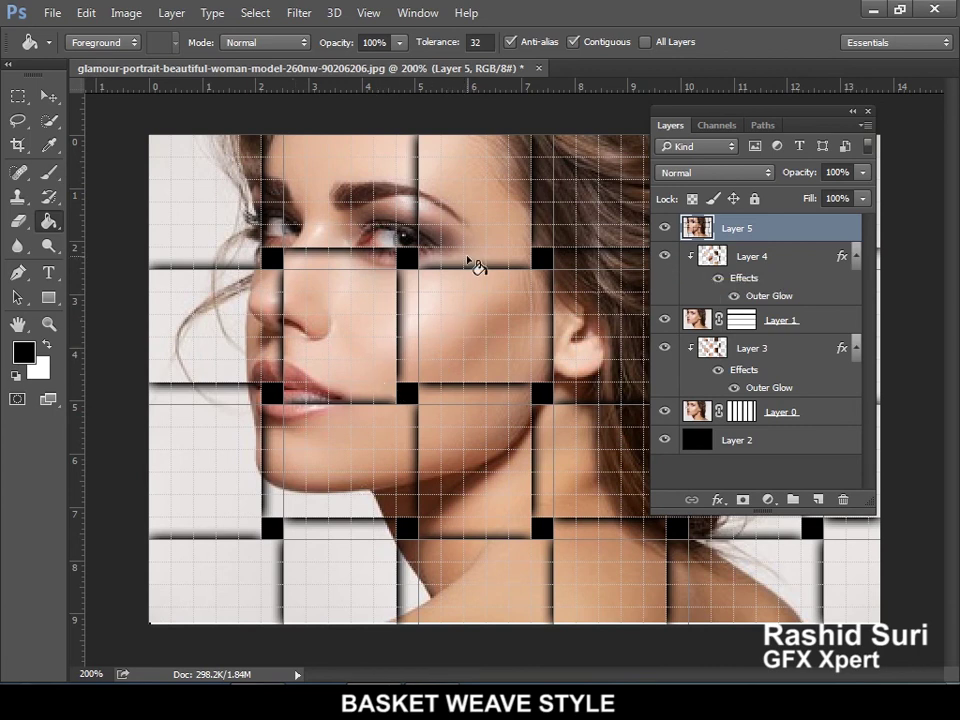
# Turn off the grid under View > Show, then zoom in and out on the woven face.
pyautogui.click(367, 13)
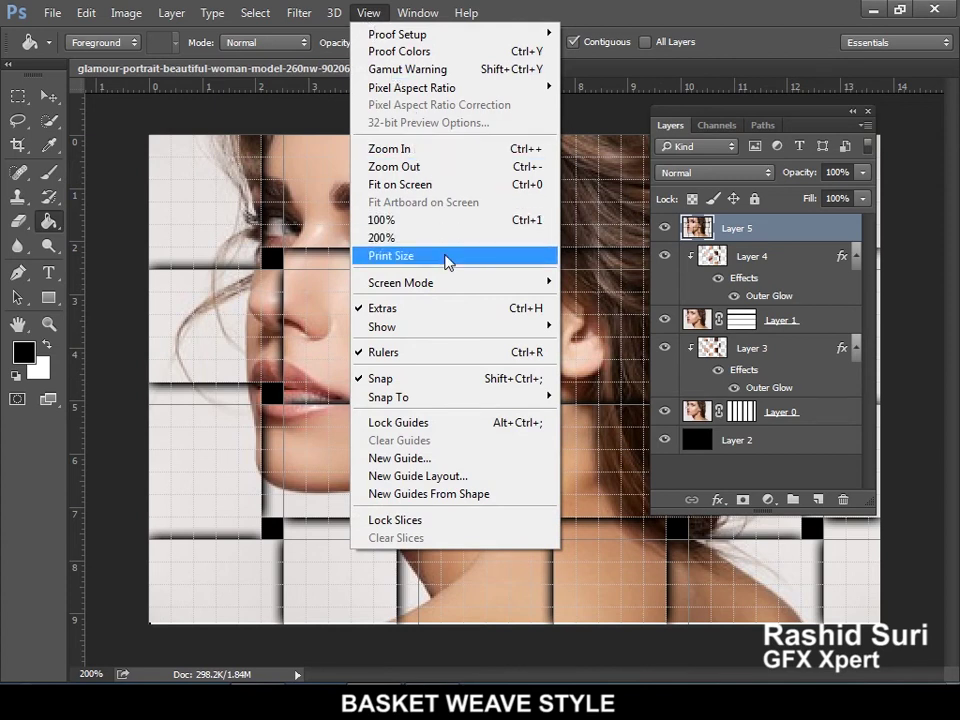
pyautogui.moveTo(452, 327)
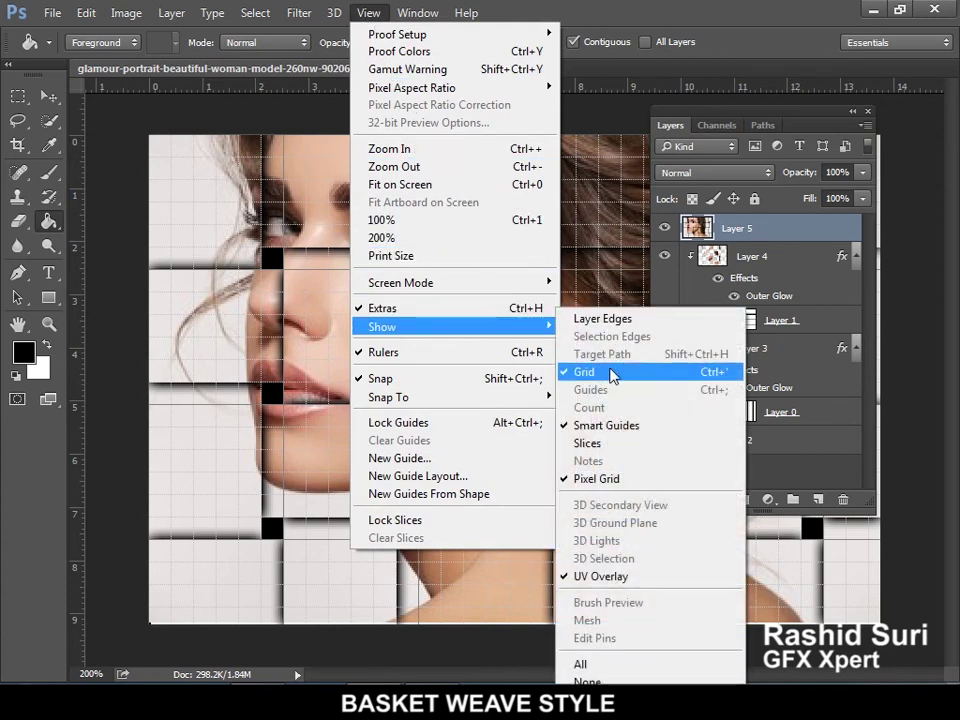
pyautogui.click(605, 373)
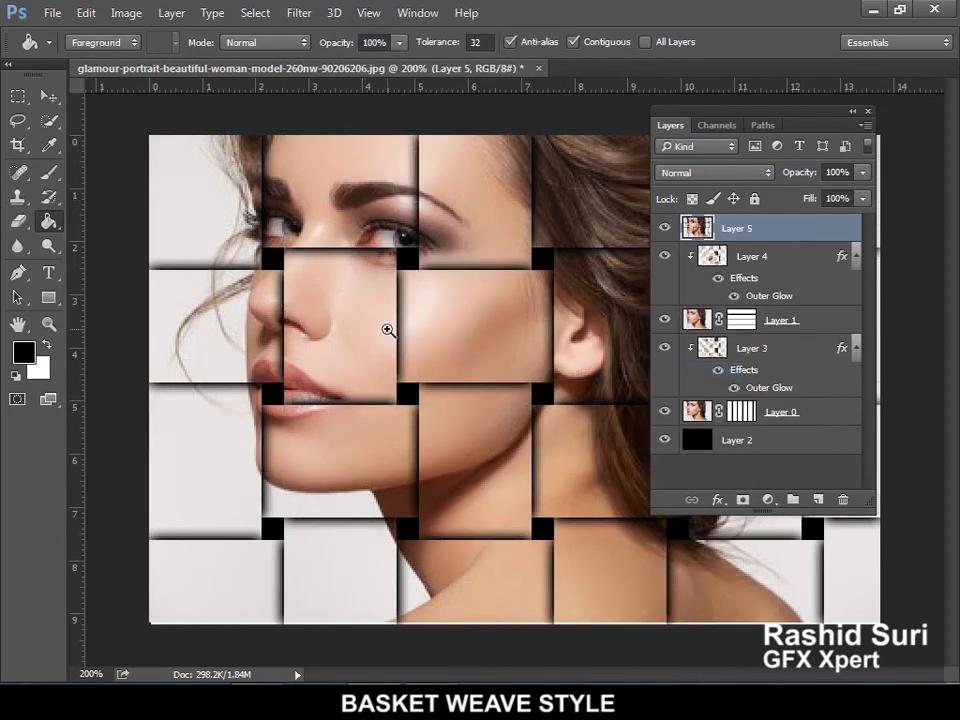
pyautogui.keyDown('ctrl'); pyautogui.click(388, 330); pyautogui.keyUp('ctrl')
pyautogui.keyDown('alt'); pyautogui.click(403, 332); pyautogui.keyUp('alt')
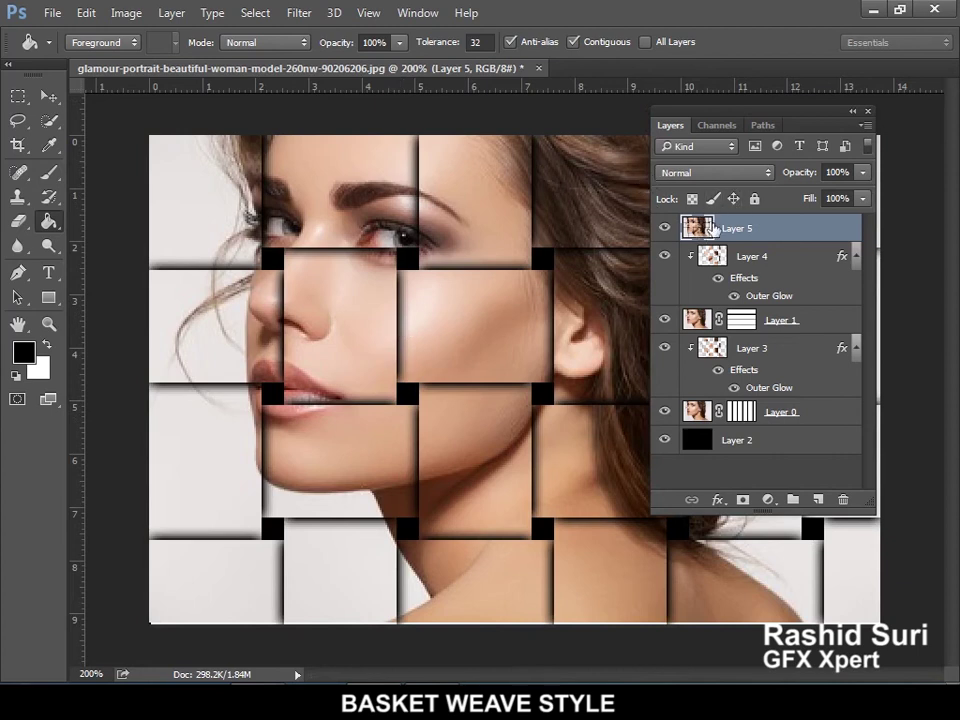
# Open the Filter Gallery and expand its Texture filter group.
pyautogui.click(293, 14)
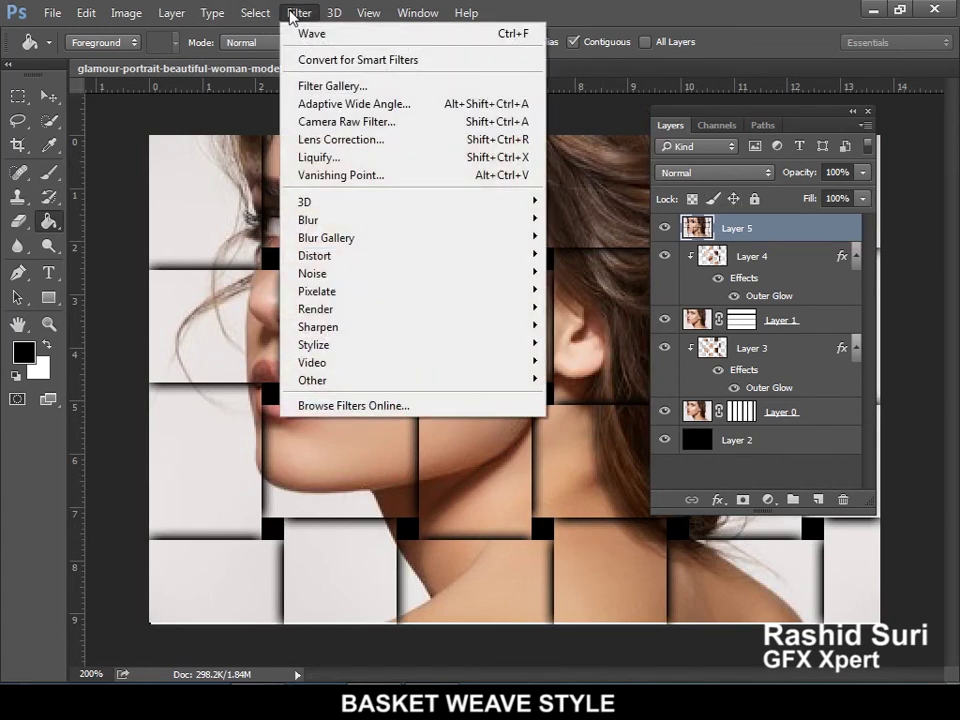
pyautogui.click(333, 88)
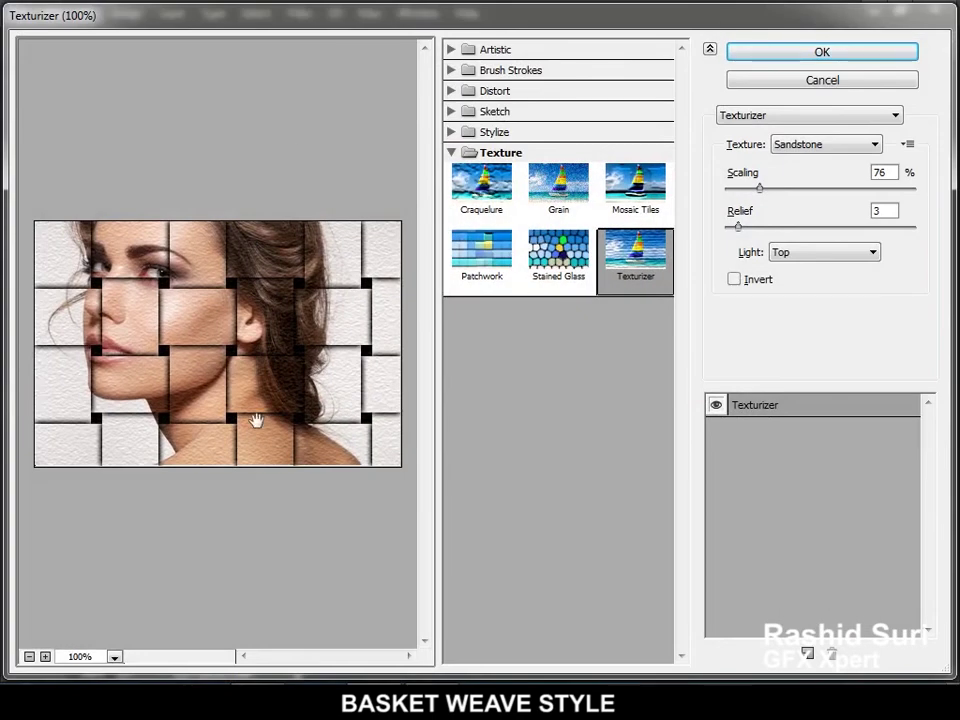
pyautogui.click(510, 153)
pyautogui.click(524, 92)
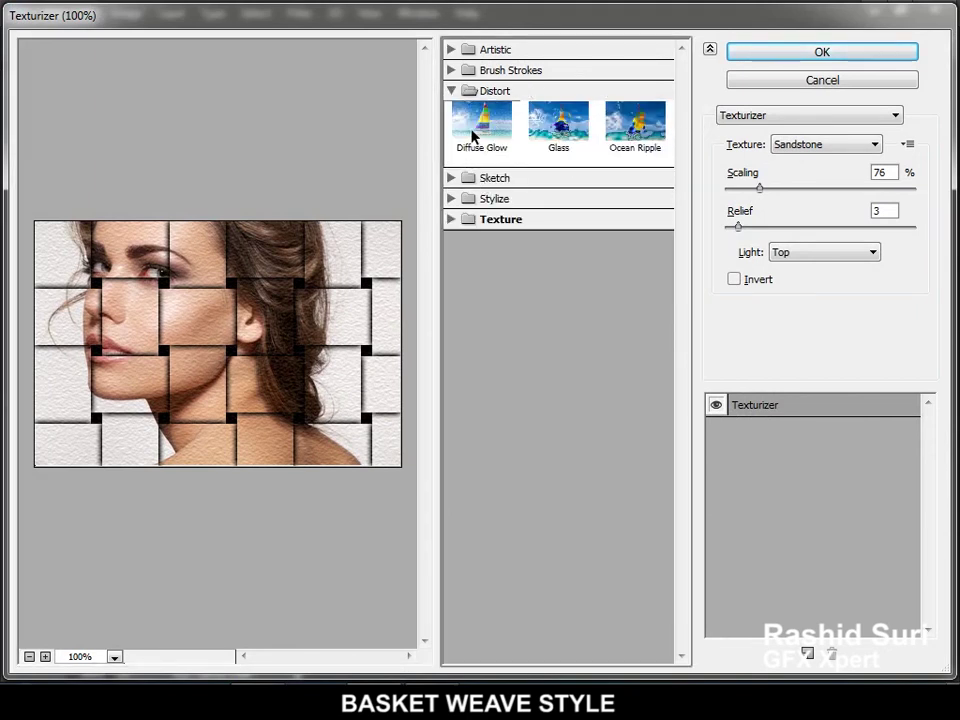
pyautogui.click(520, 221)
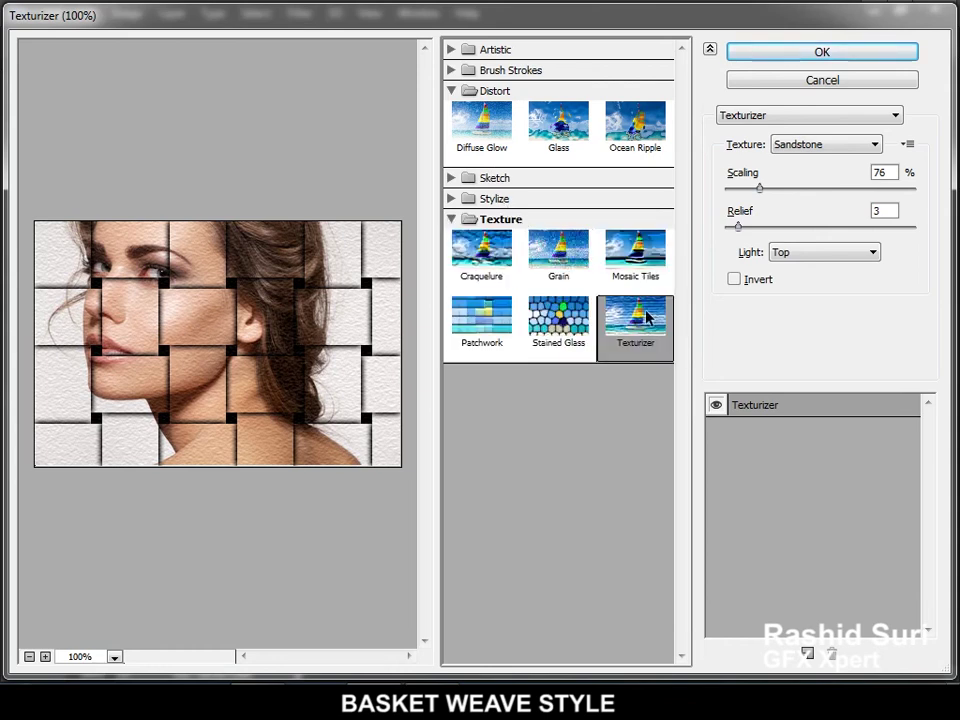
# Apply a Sandstone Texturizer with 67% scaling and relief 4 to Layer 5.
pyautogui.click(853, 148)
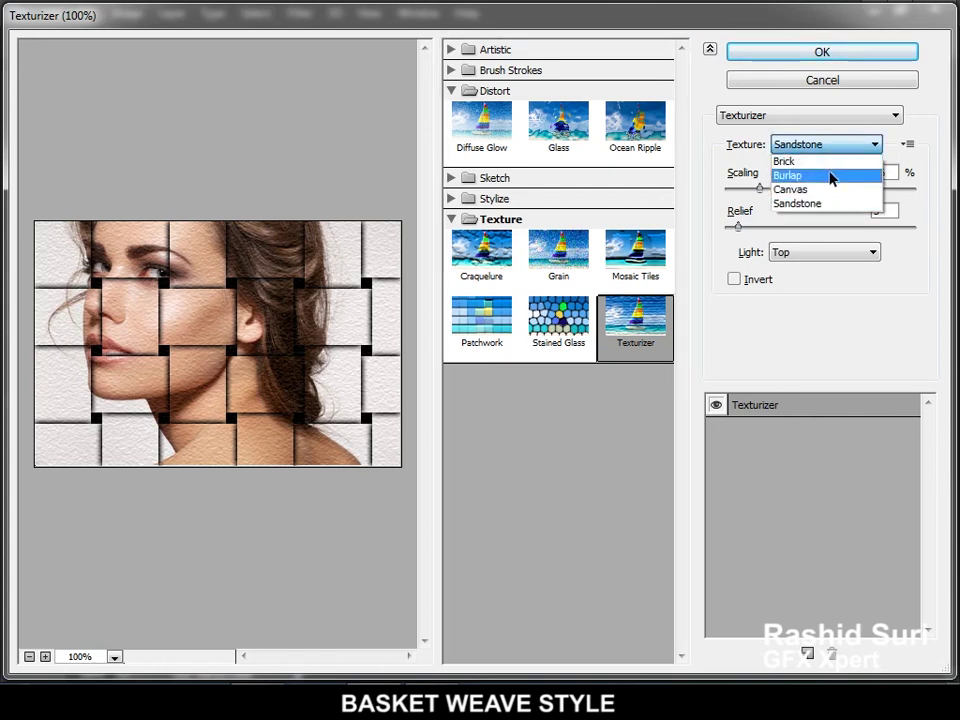
pyautogui.click(818, 205)
pyautogui.press('alt')
pyautogui.keyDown('ctrl'); pyautogui.click(136, 357); pyautogui.keyUp('ctrl')
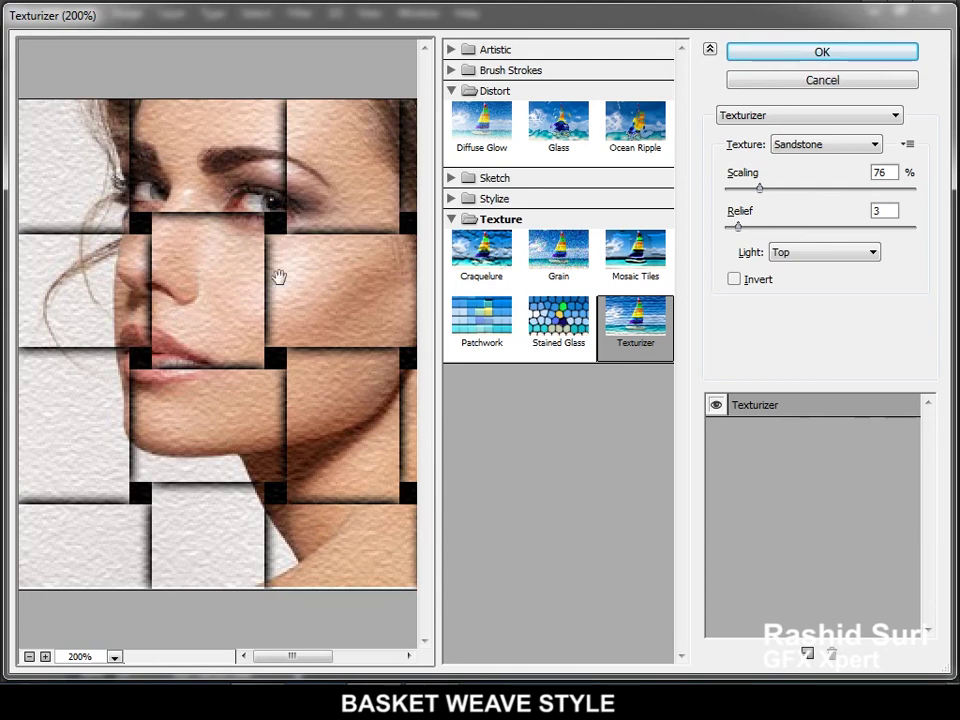
pyautogui.click(760, 188)
pyautogui.moveTo(761, 188); pyautogui.dragTo(750, 188)
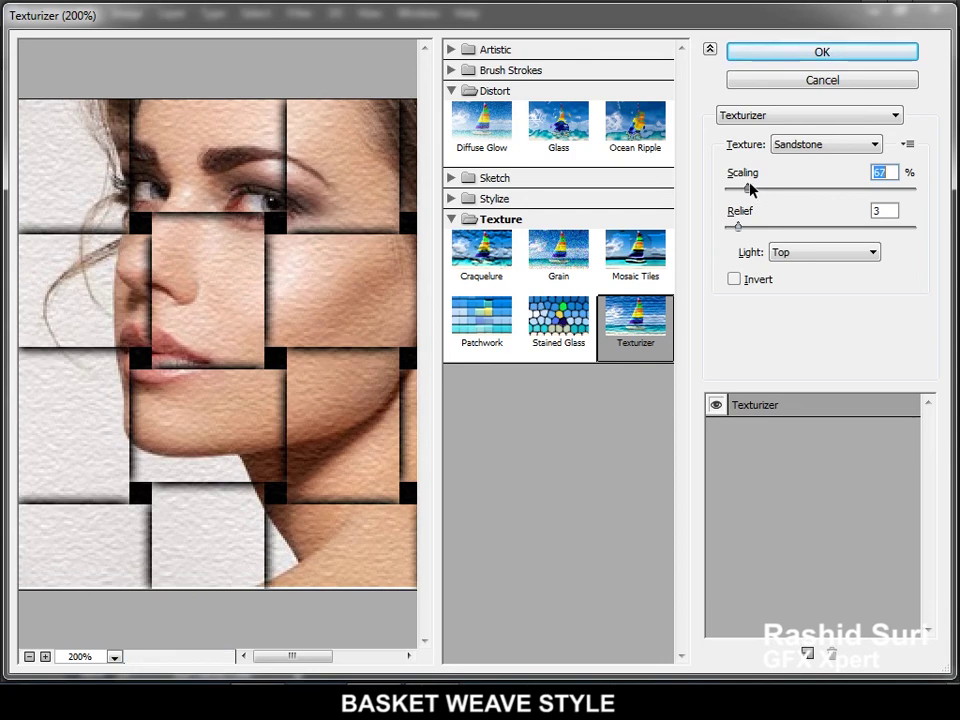
pyautogui.moveTo(737, 228); pyautogui.dragTo(743, 227)
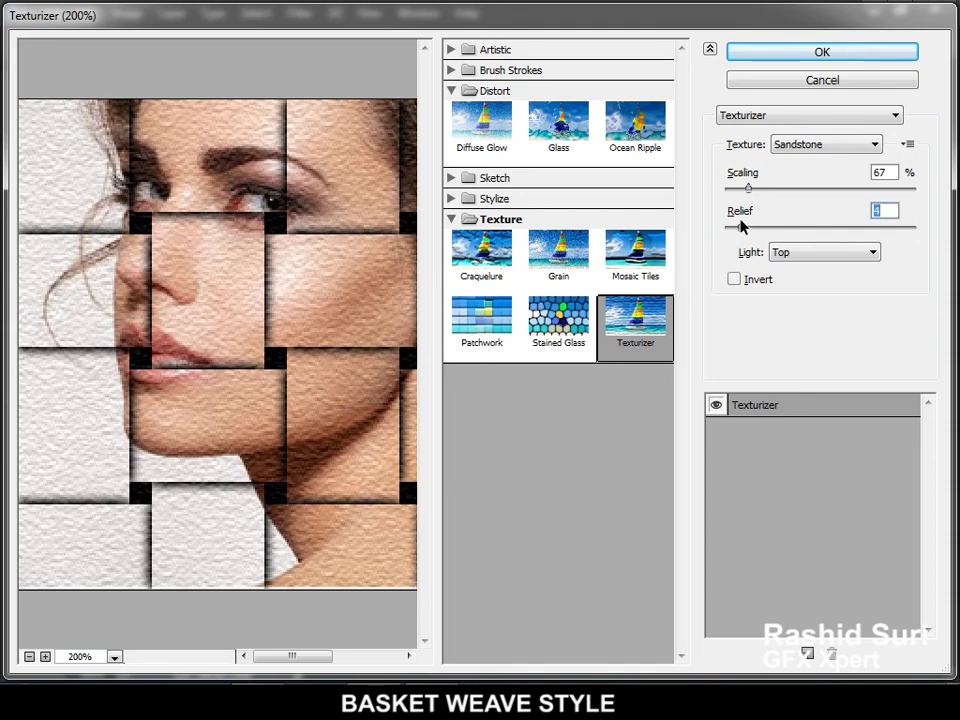
pyautogui.click(792, 52)
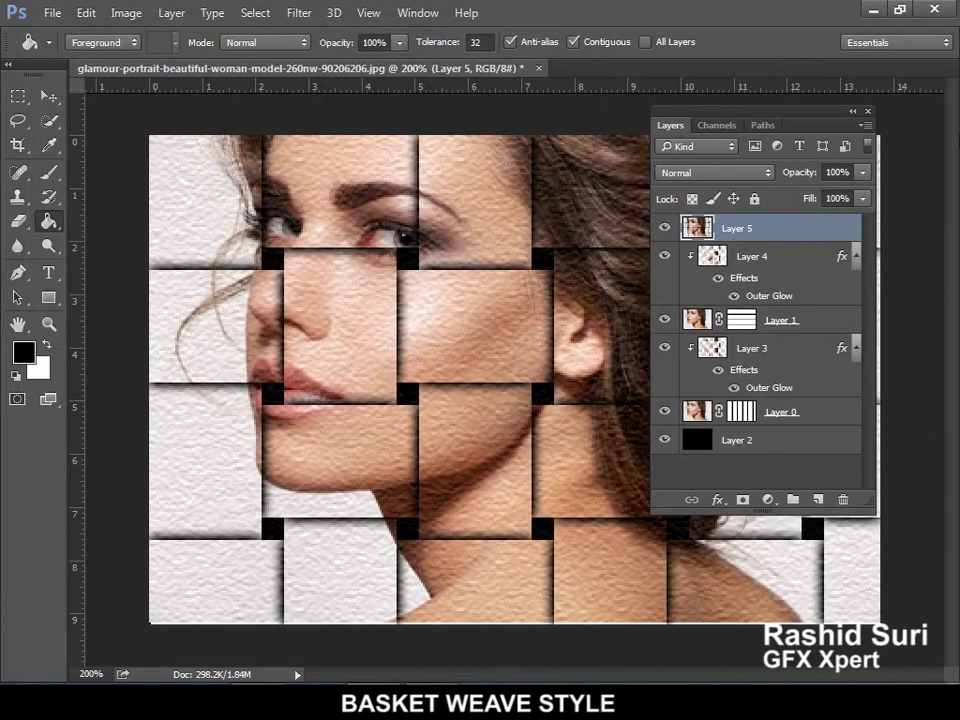
# Collapse the Layers panel to icons and move it to the top right, off the image.
pyautogui.click(852, 111)
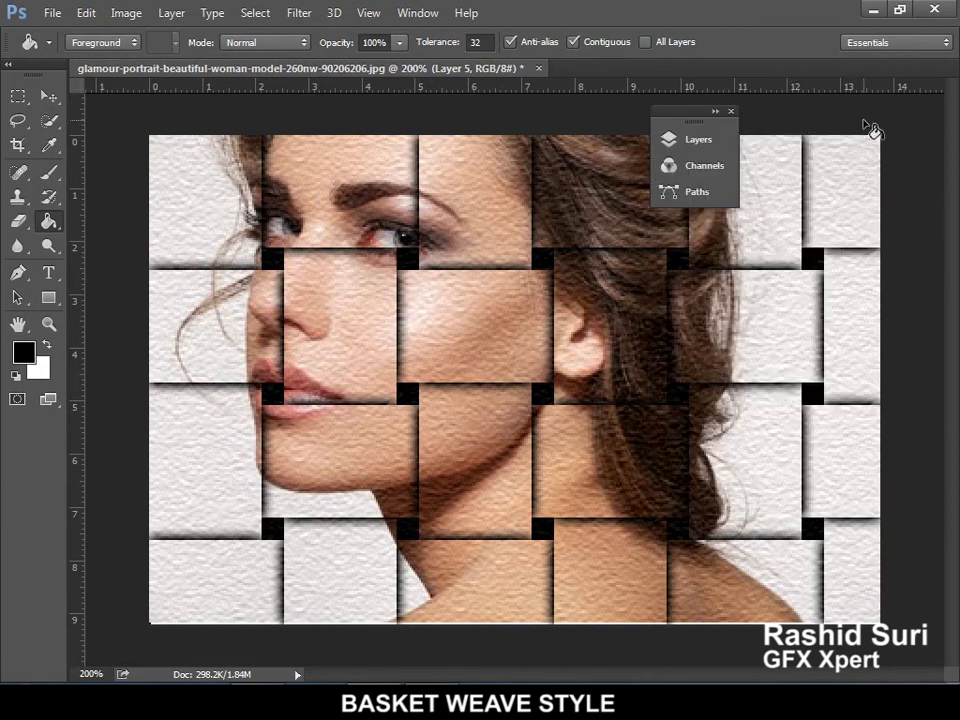
pyautogui.moveTo(692, 116); pyautogui.dragTo(740, 32)
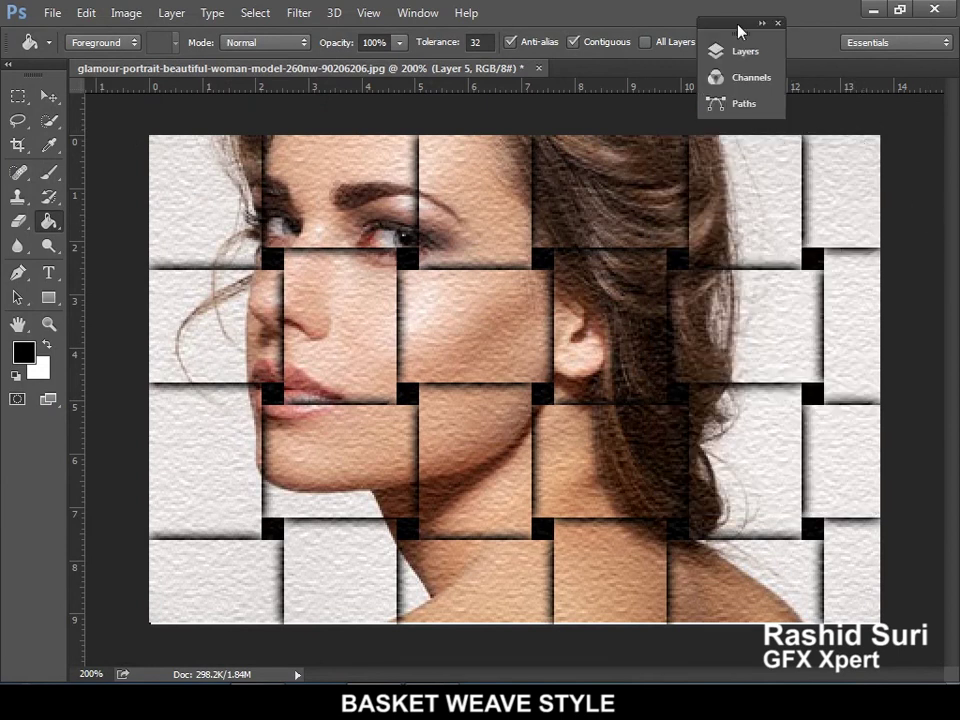